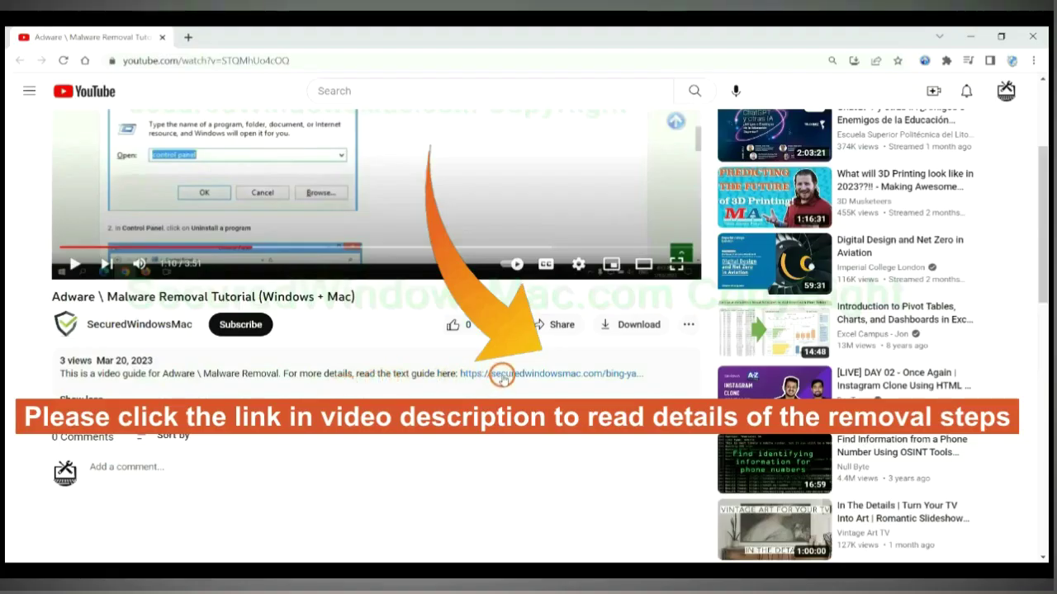
Step: Open the securedwindowsmac.com removal guide from the YouTube video description in a new tab
click(501, 376)
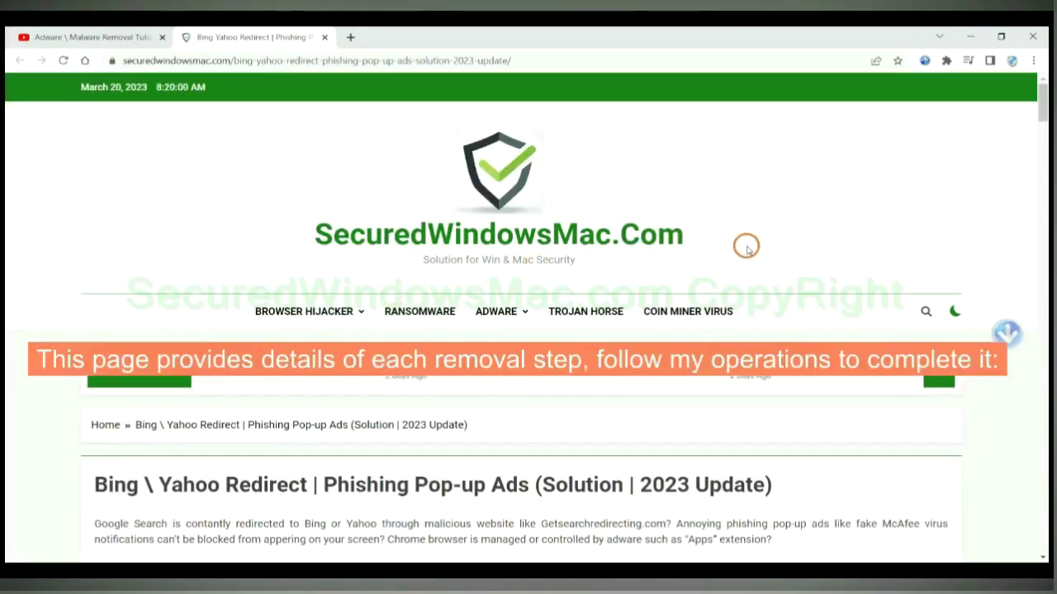
Step: Scroll the guide down to the Instant Automatic Removal section and highlight its heading
scroll(663, 294, down, 5)
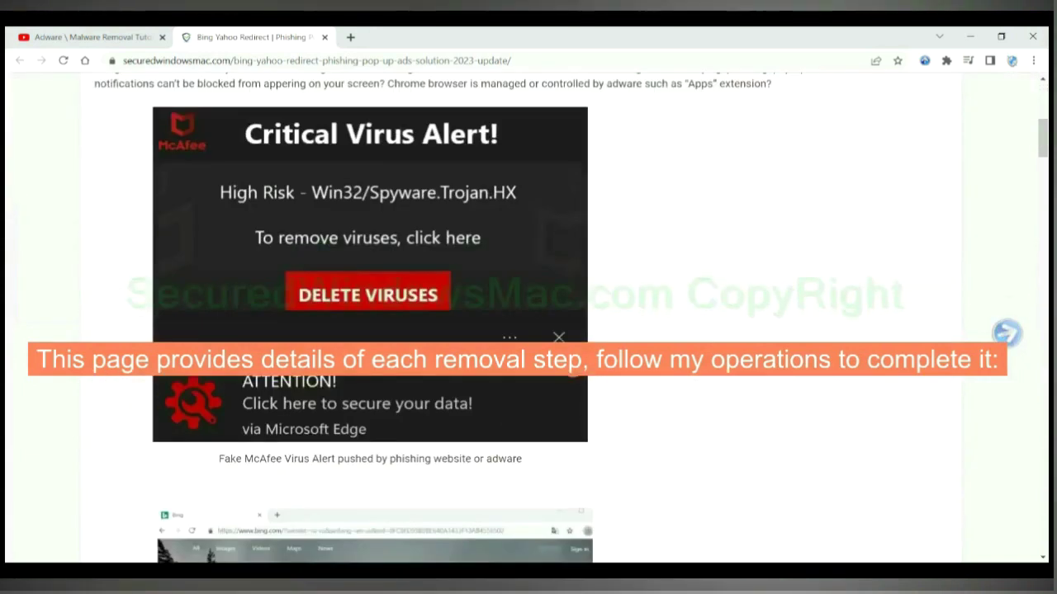
scroll(572, 369, down, 9)
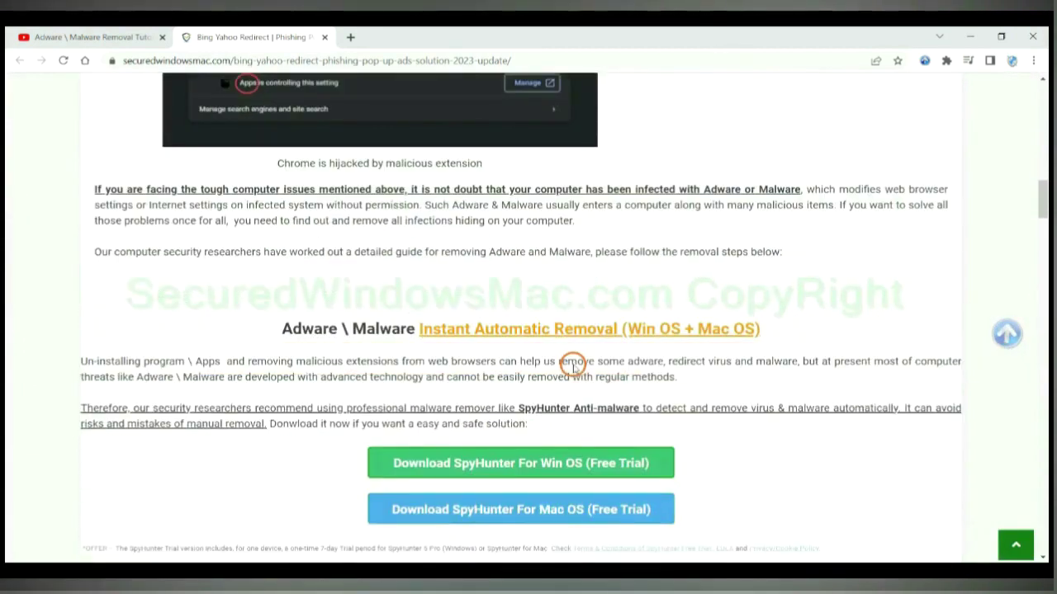
scroll(573, 368, down, 1)
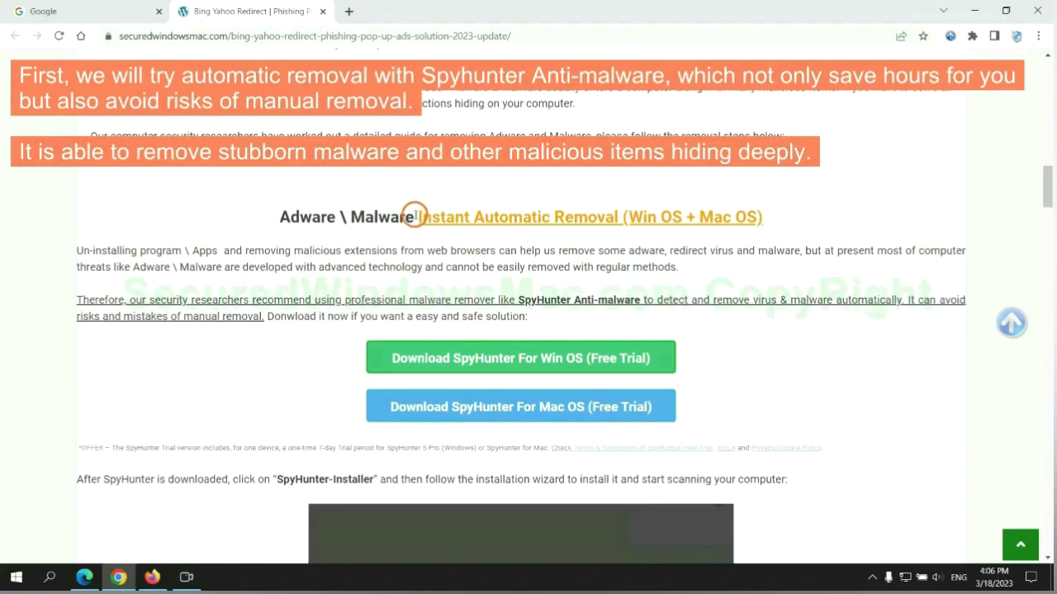
drag(415, 215, 619, 216)
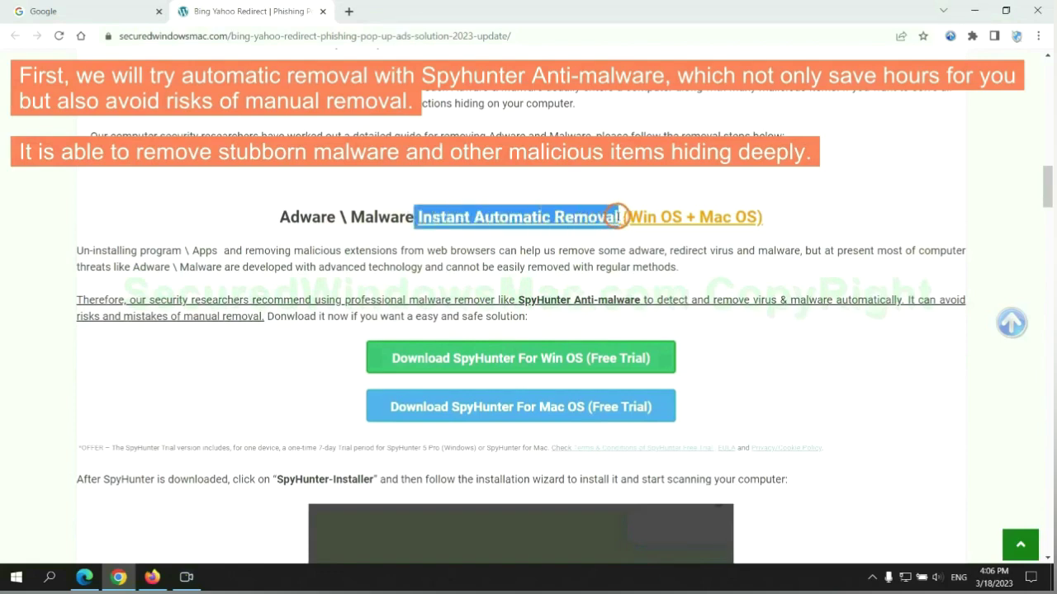
click(524, 179)
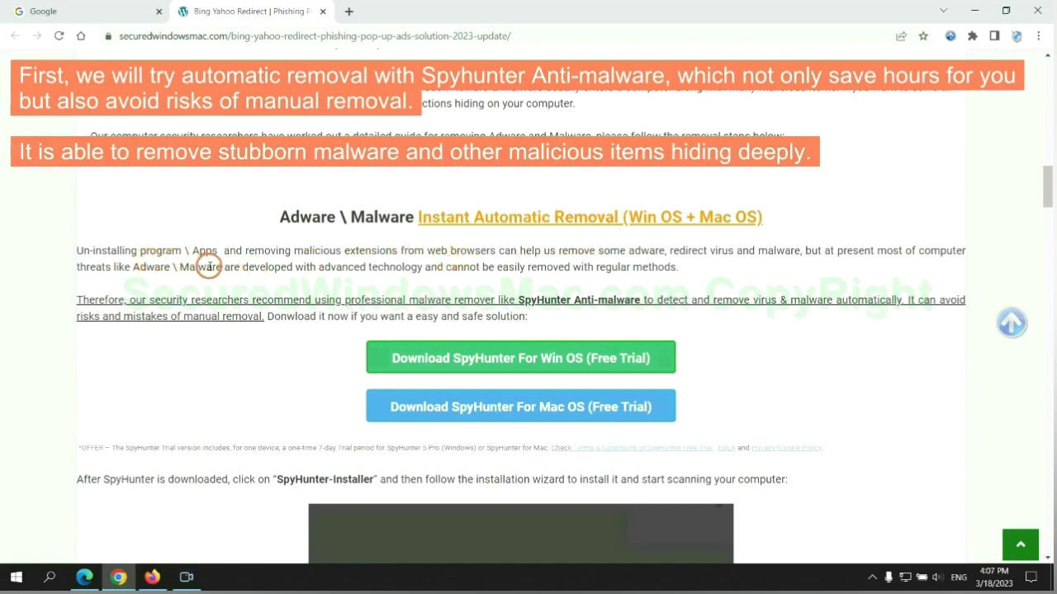
Step: Download the SpyHunter installer for Win OS and keep the flagged download
scroll(522, 296, down, 1)
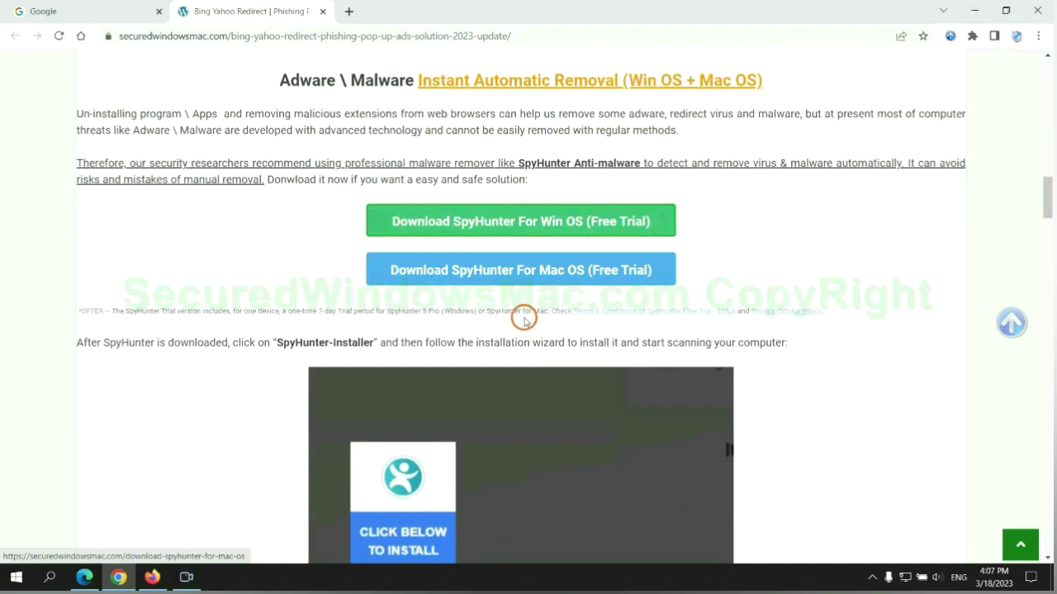
scroll(522, 307, down, 2)
click(532, 156)
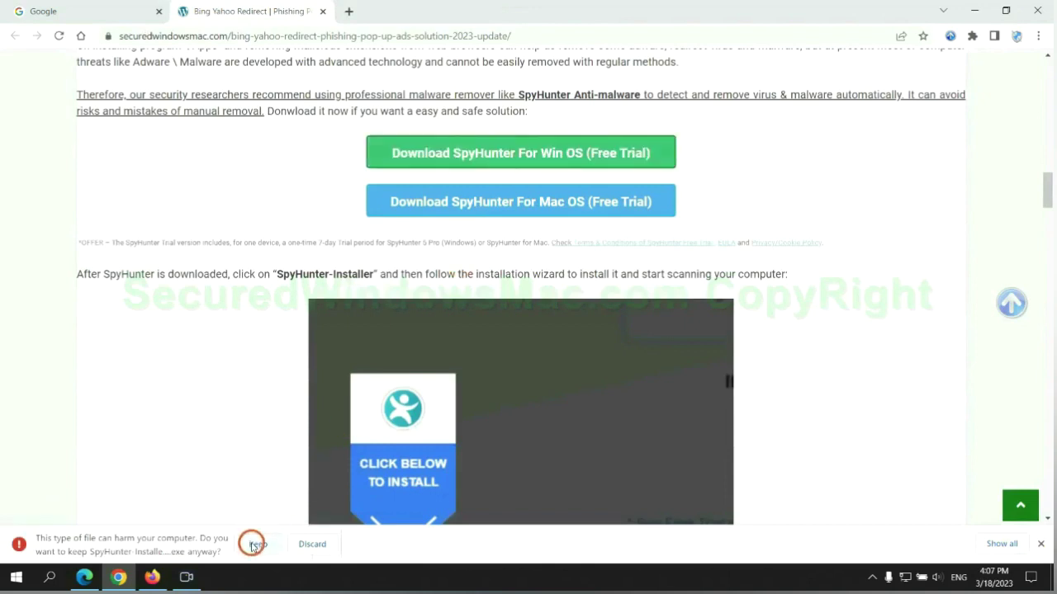
click(255, 544)
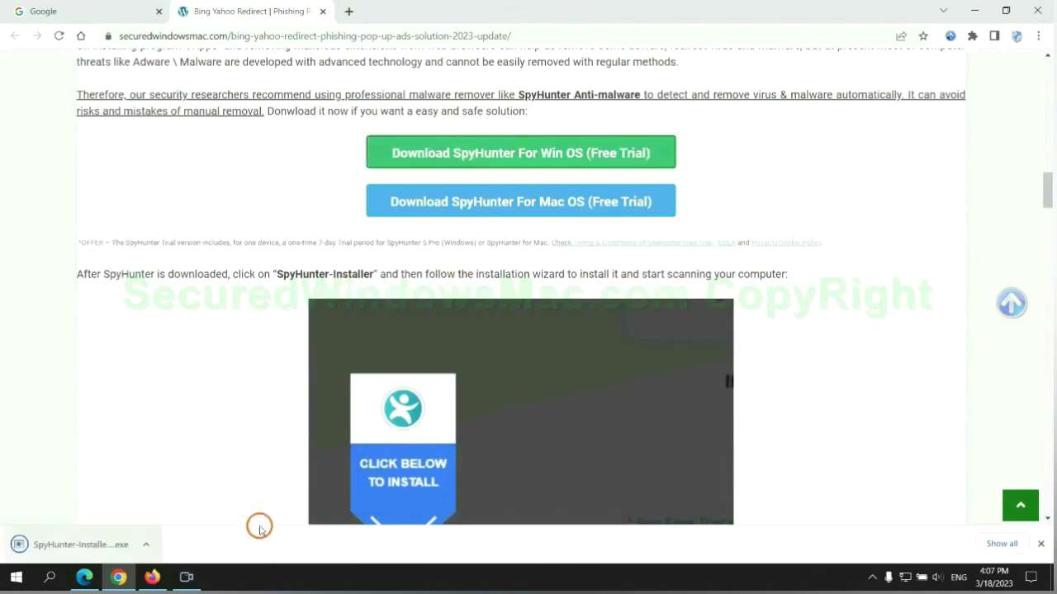
Step: Run the SpyHunter 5 installer, accept the EULA and Privacy Policy, install, and start a scan
click(100, 543)
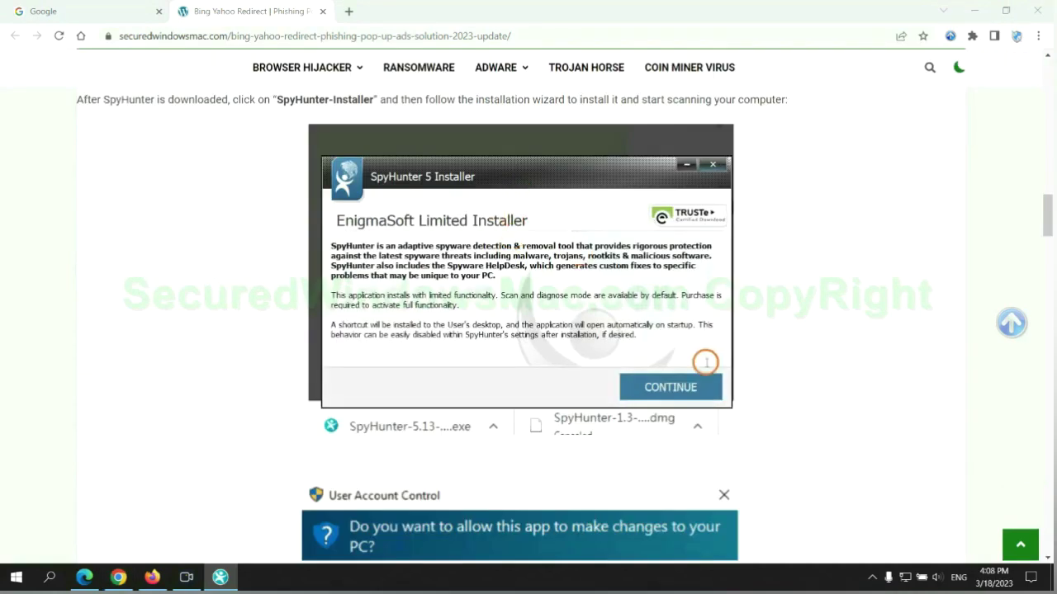
click(693, 387)
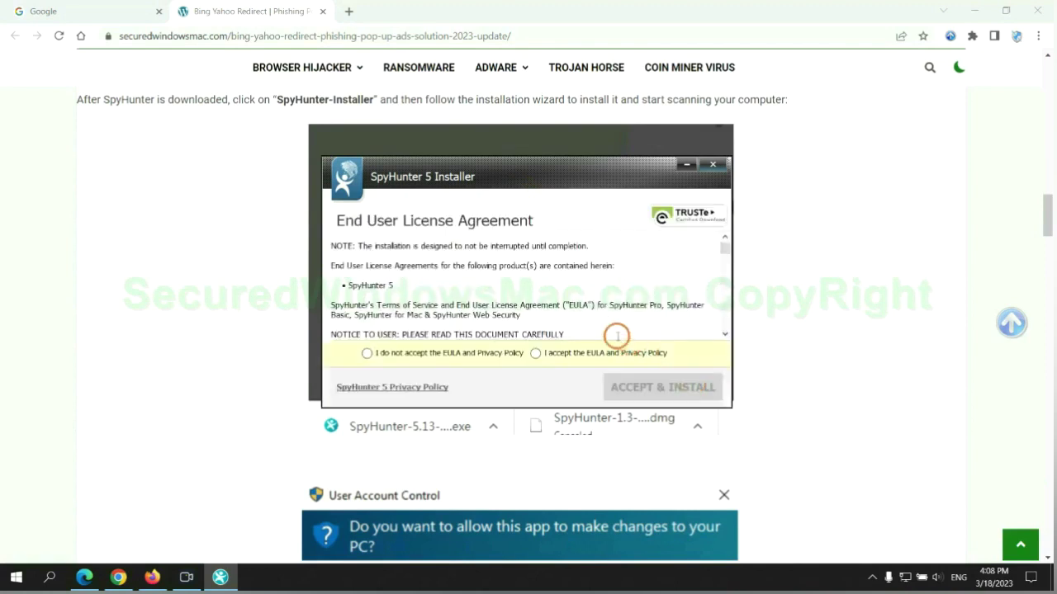
click(535, 354)
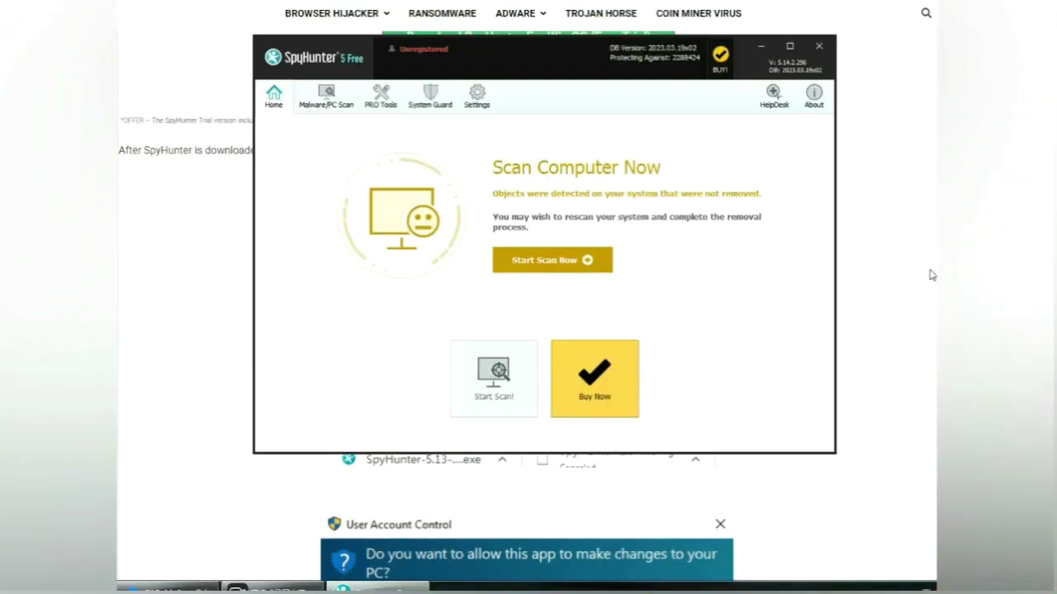
click(588, 263)
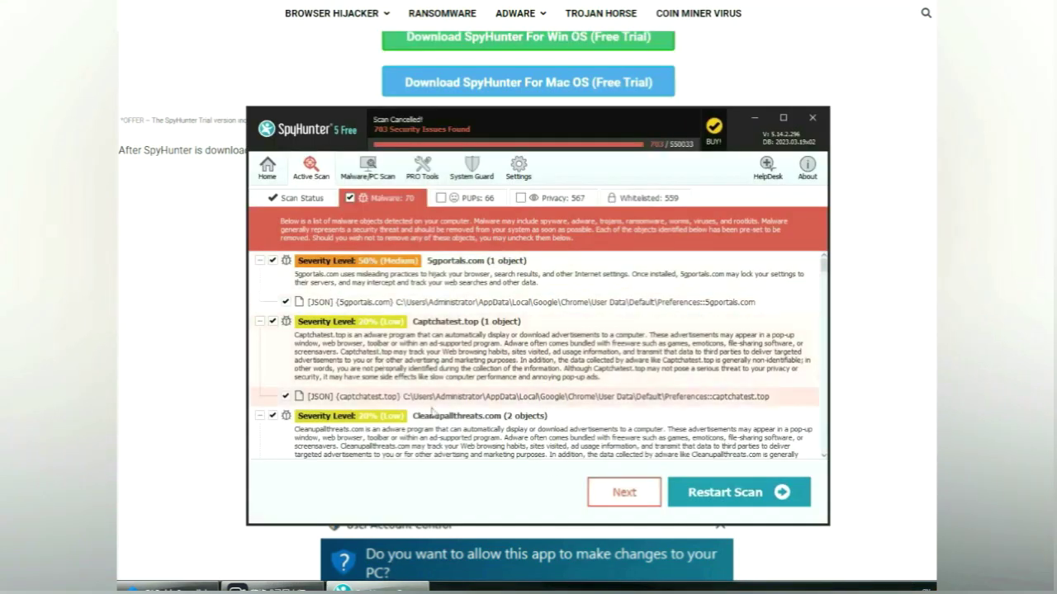
Step: Move on from SpyHunter's scan results and choose the FREE Trial (7-Days) registration
click(645, 495)
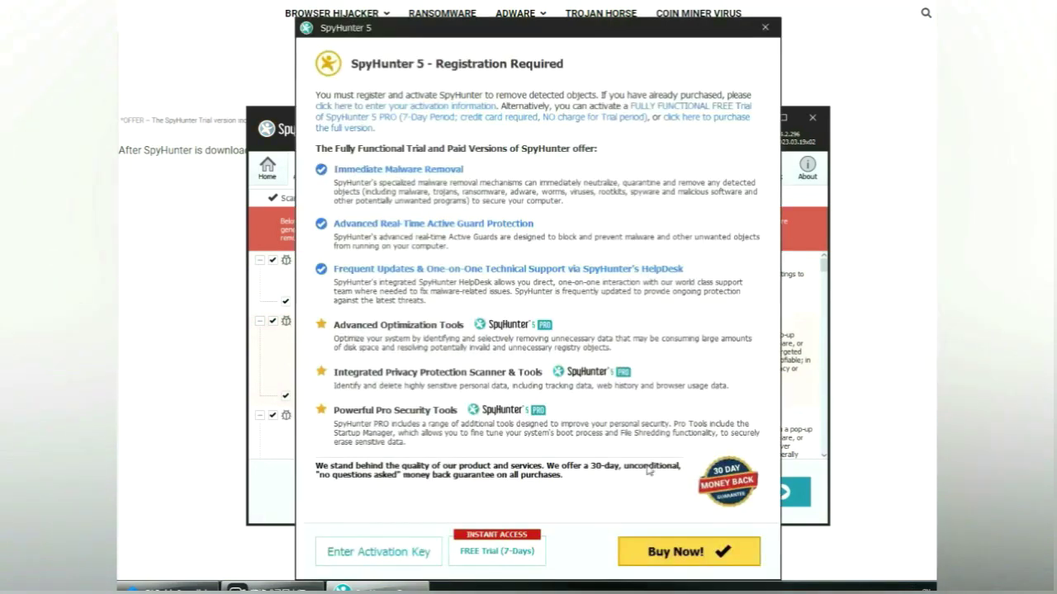
click(499, 552)
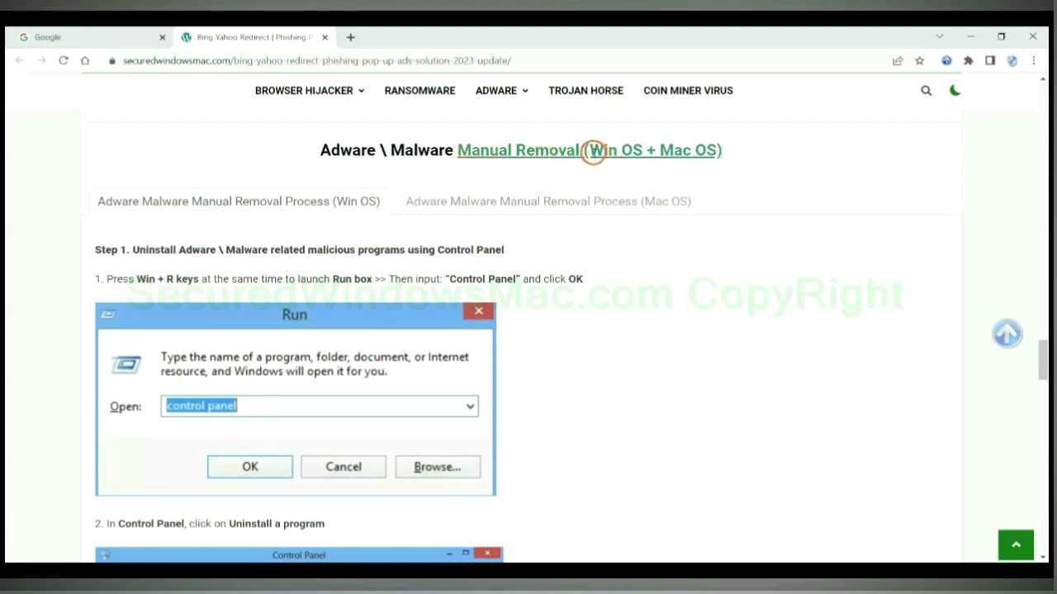
Step: Switch the guide to the Mac OS manual removal steps and highlight STEP 1, Delete malicious apps
drag(589, 150, 636, 151)
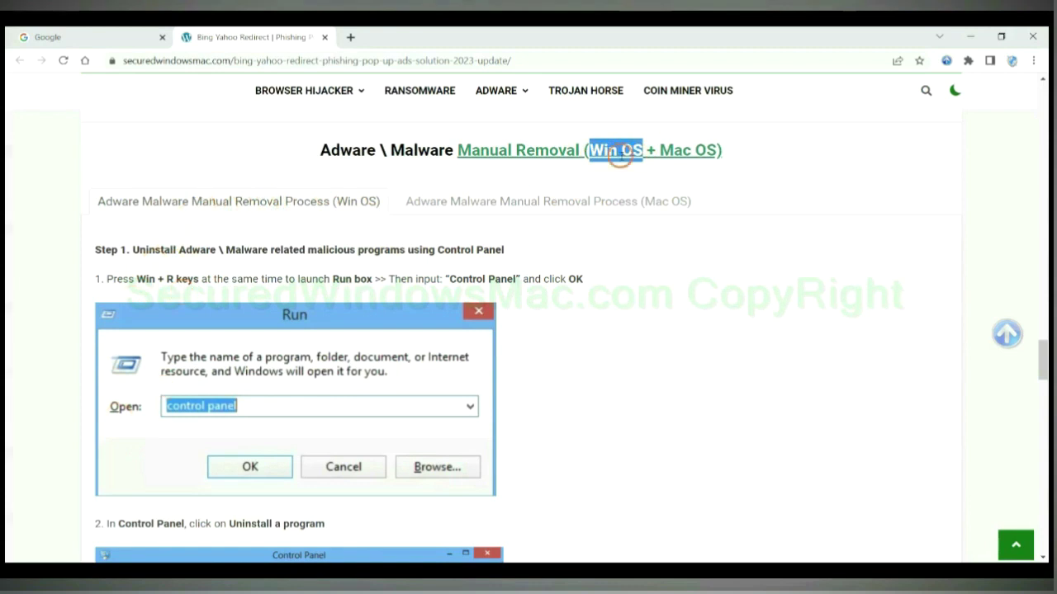
drag(658, 150, 720, 150)
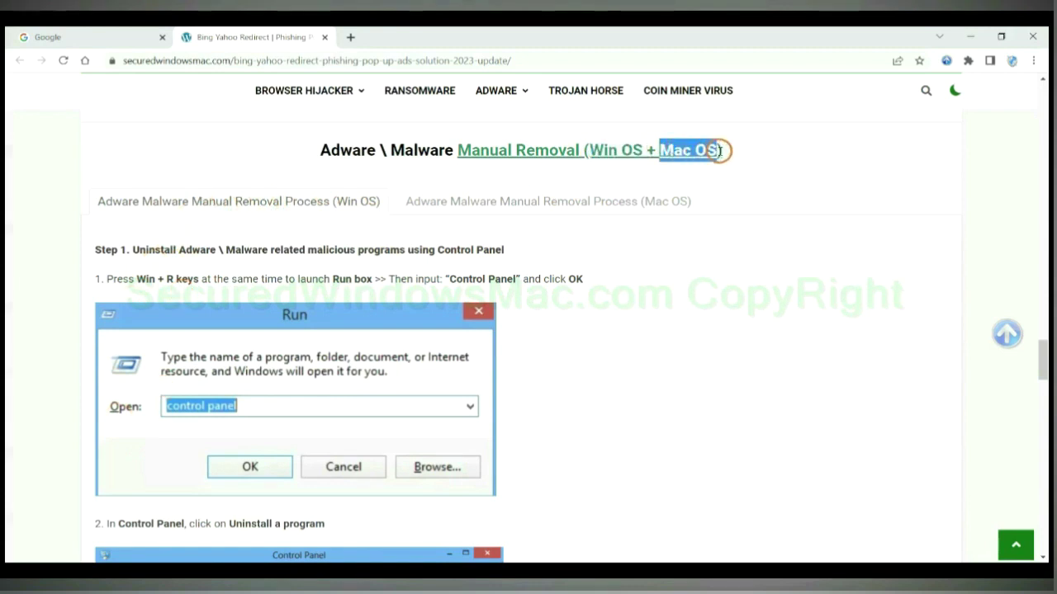
click(540, 199)
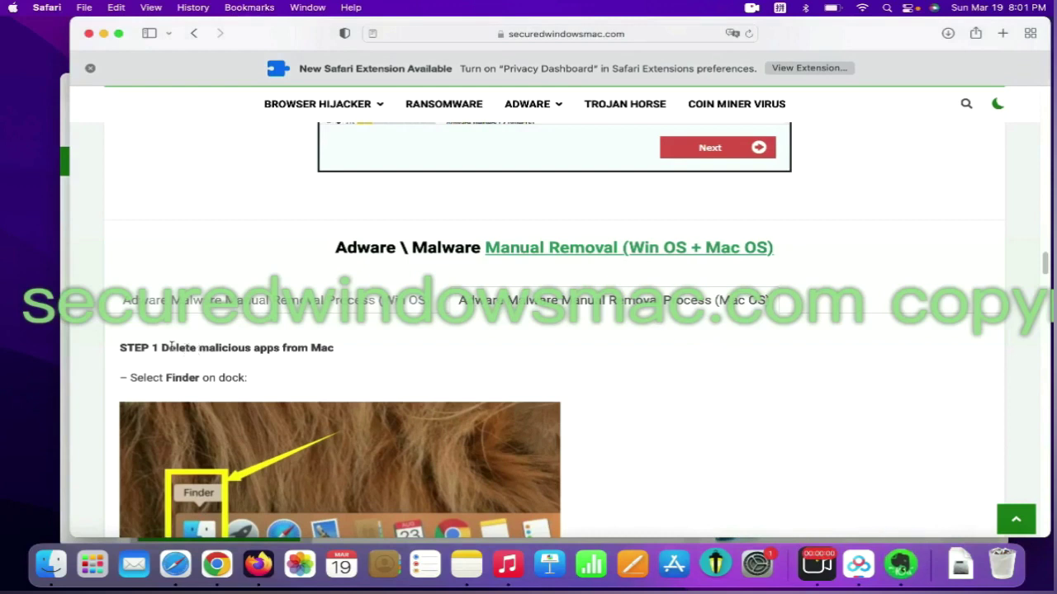
drag(163, 347, 277, 349)
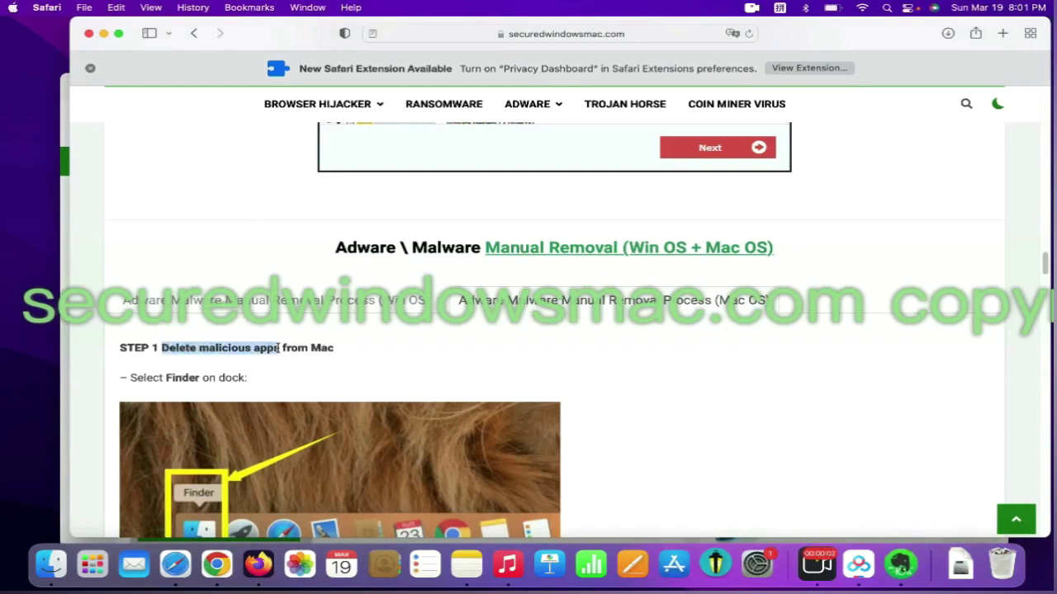
click(734, 365)
scroll(96, 414, down, 5)
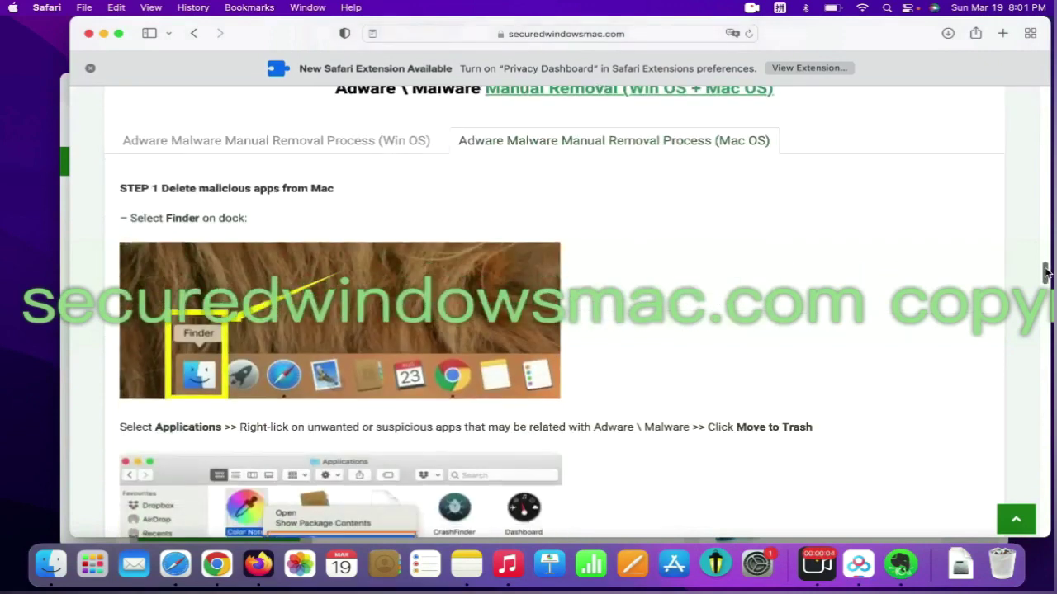
Step: Move the BeeCut app from Applications to the Trash, then empty the Trash
click(55, 566)
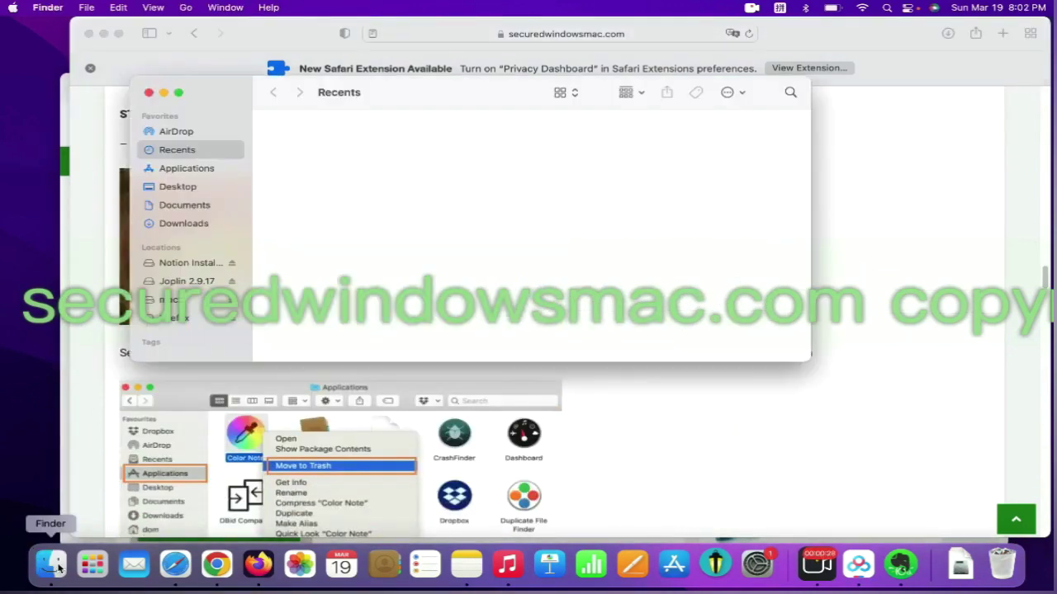
click(173, 165)
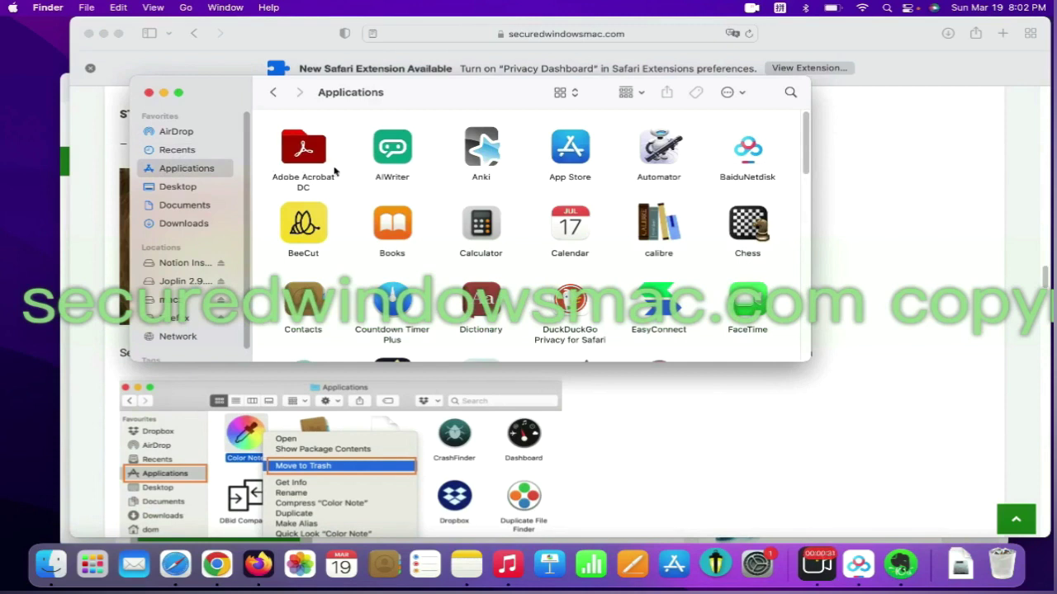
right_click(300, 213)
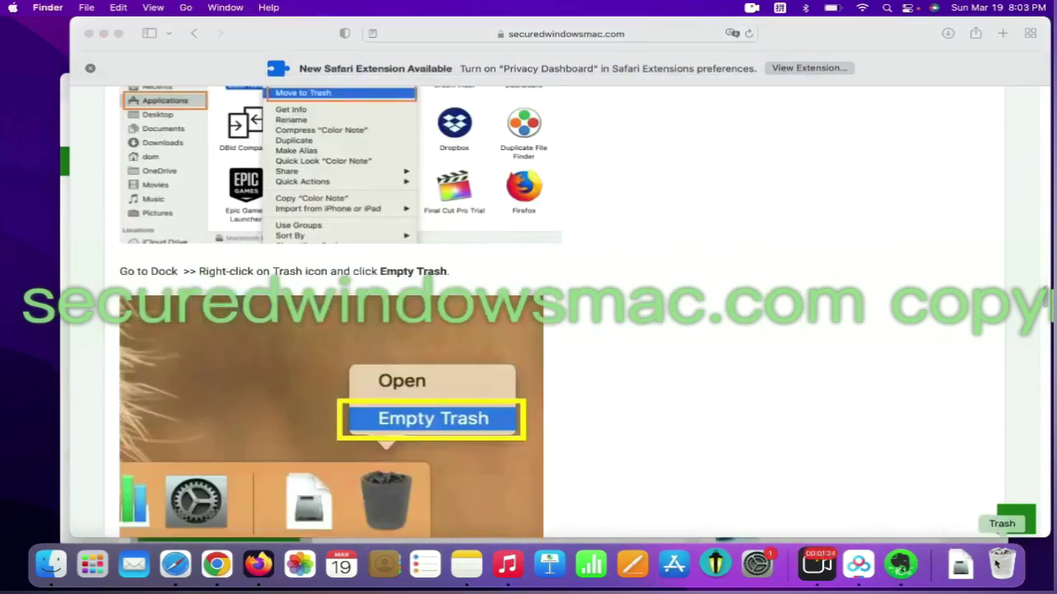
right_click(996, 564)
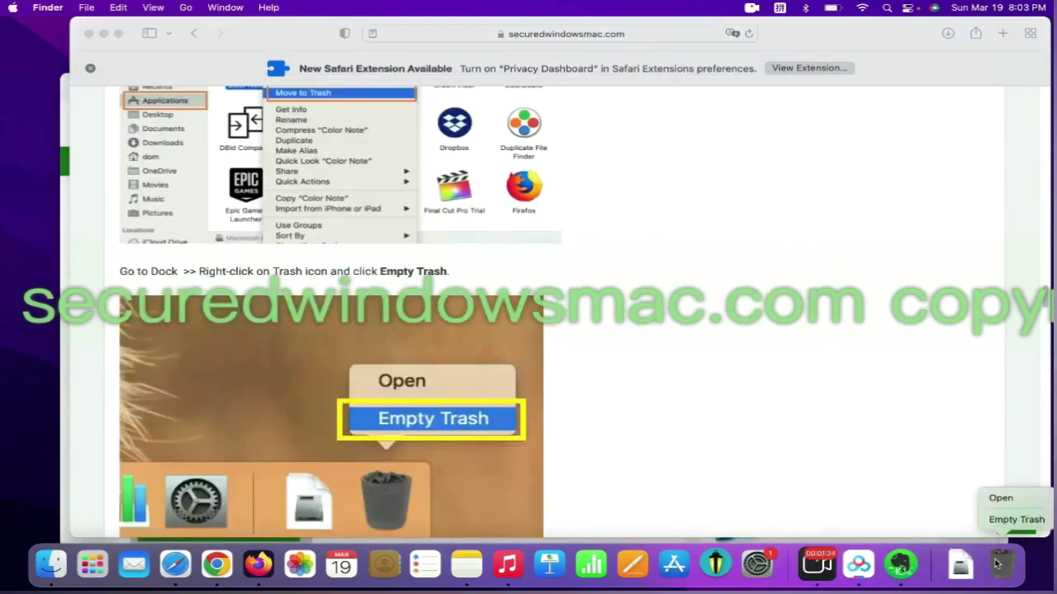
click(1007, 527)
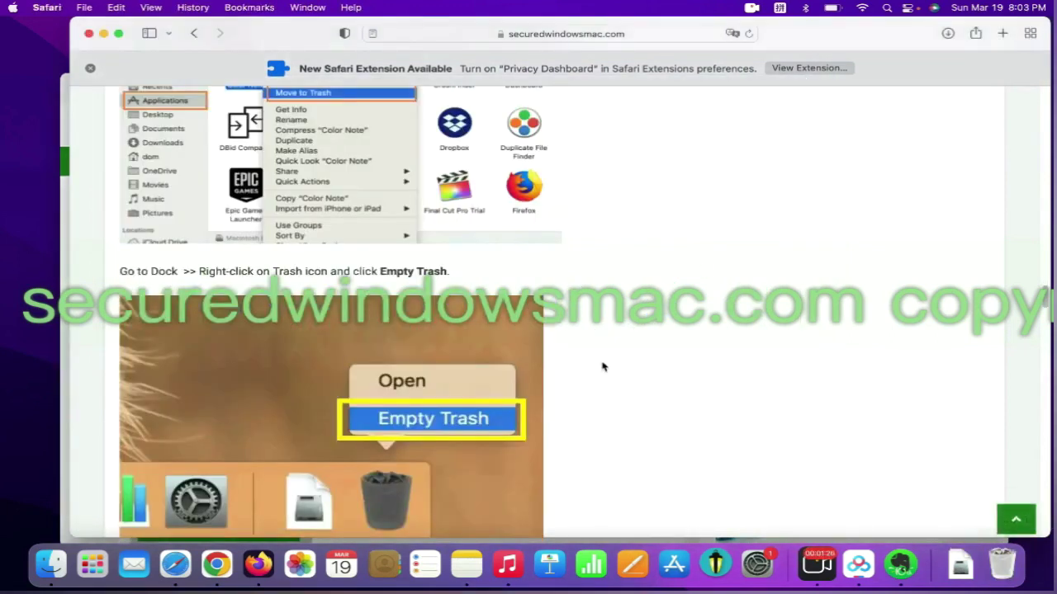
Step: Highlight the guide's STEP 2 heading about uninstalling extensions and scroll past it
drag(1046, 304, 1046, 322)
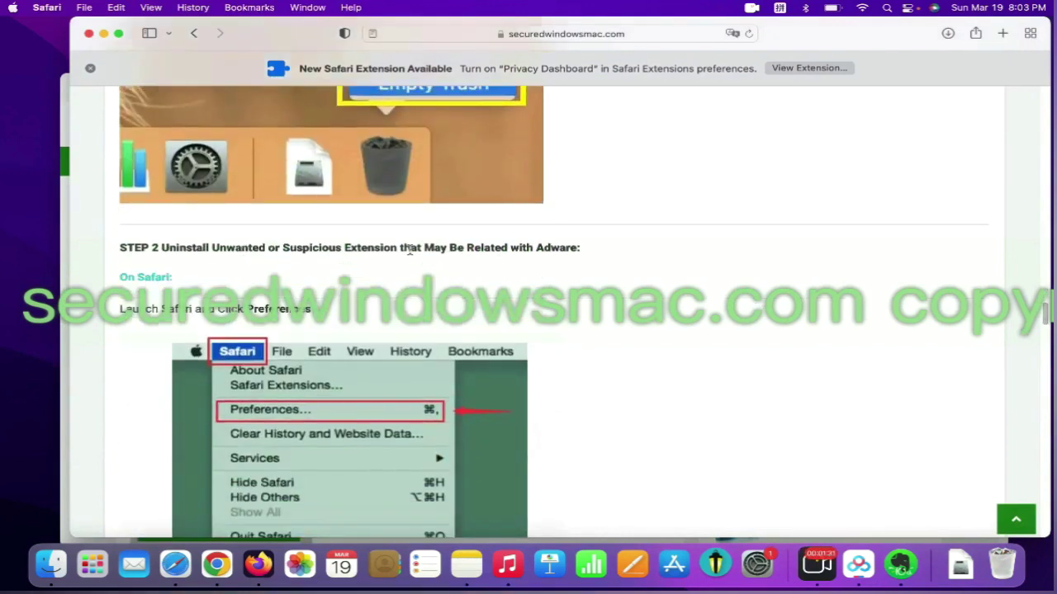
drag(399, 250, 164, 244)
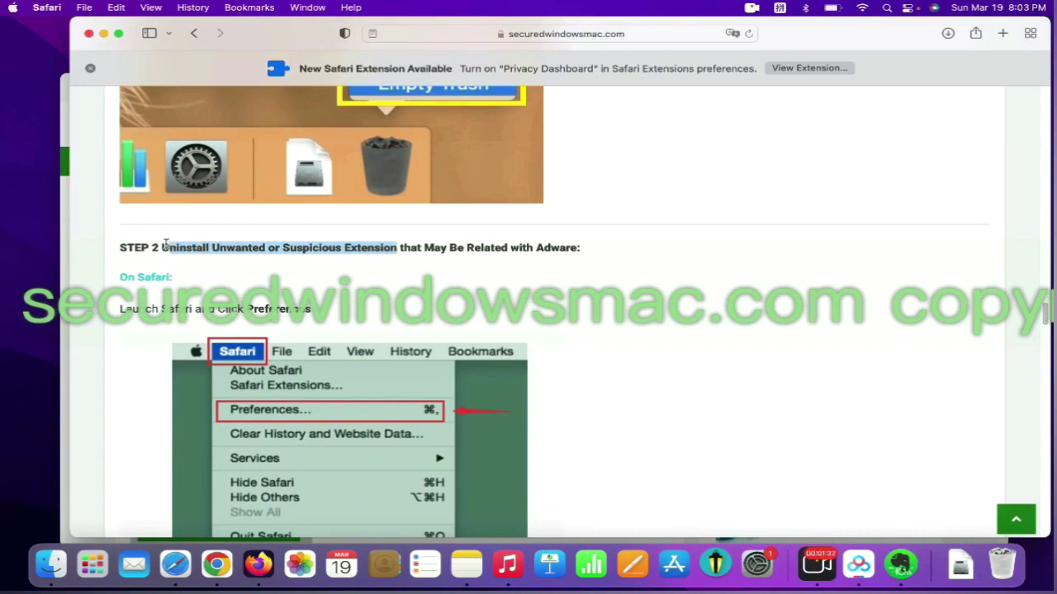
click(164, 244)
scroll(164, 245, down, 1)
Step: Review Safari's installed extensions in Preferences, then bring Google Chrome to the front
click(48, 8)
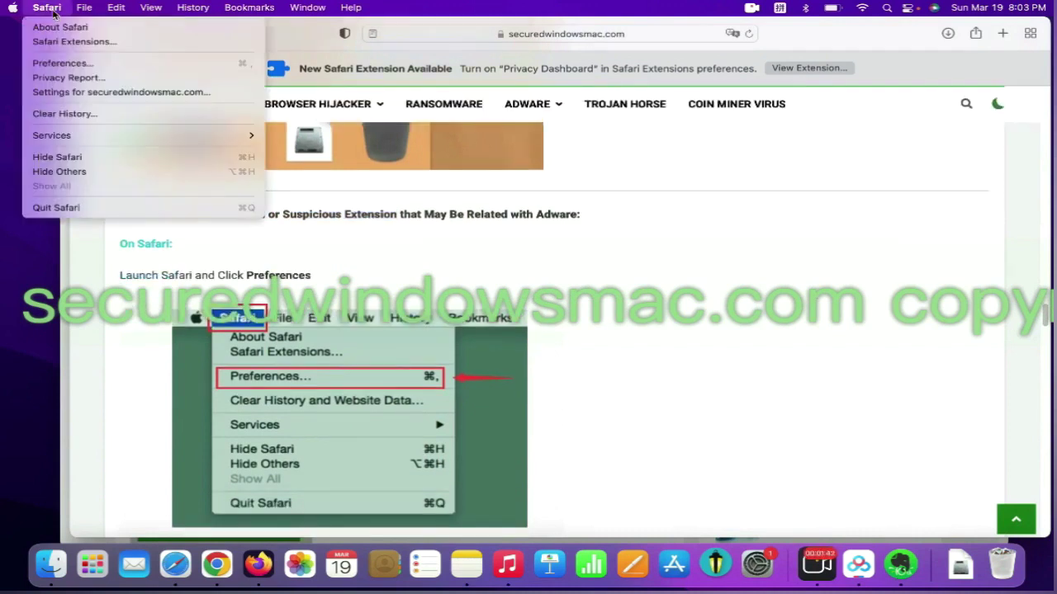
click(76, 61)
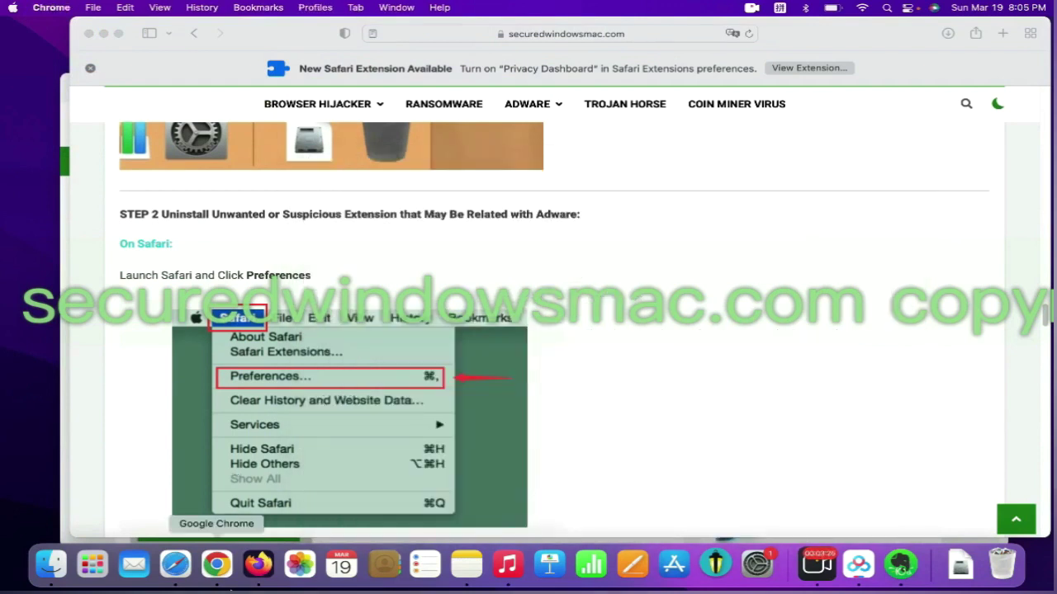
click(217, 566)
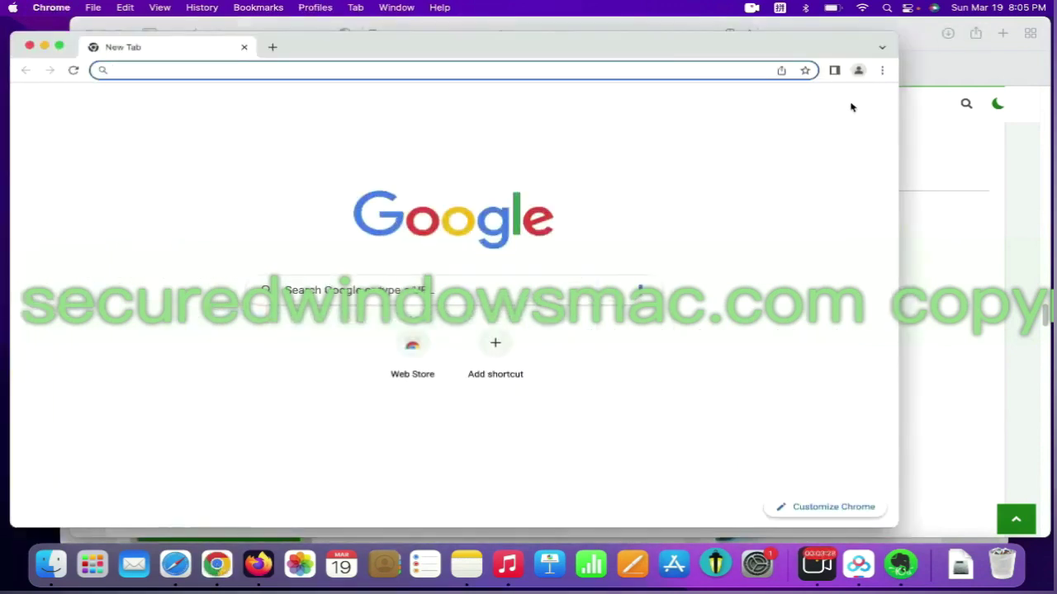
Step: Remove the Netflix Party is now Teleparty extension from Chrome's extensions page
click(882, 70)
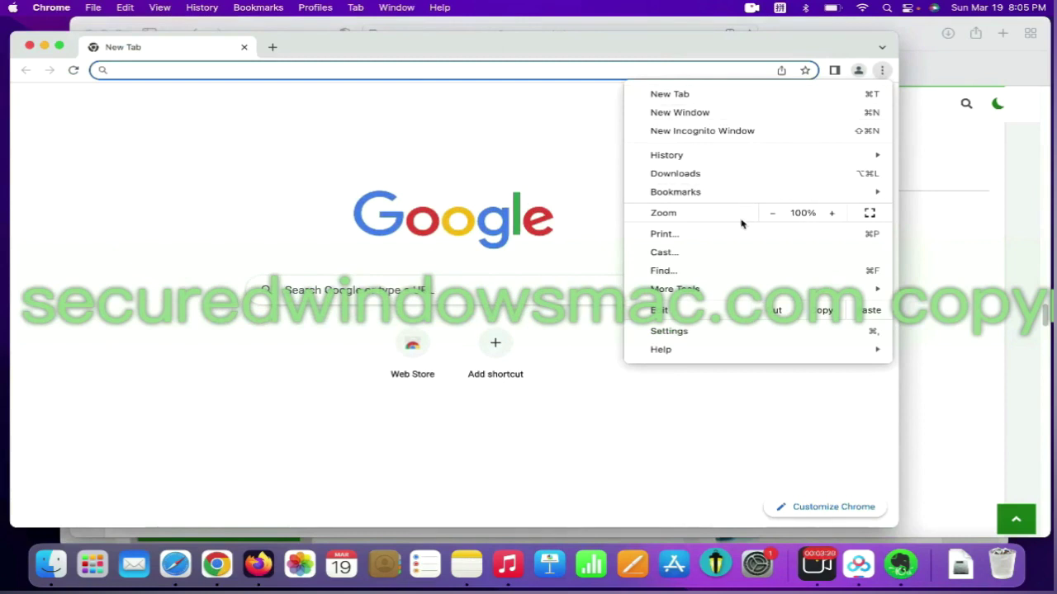
mouse_move(739, 291)
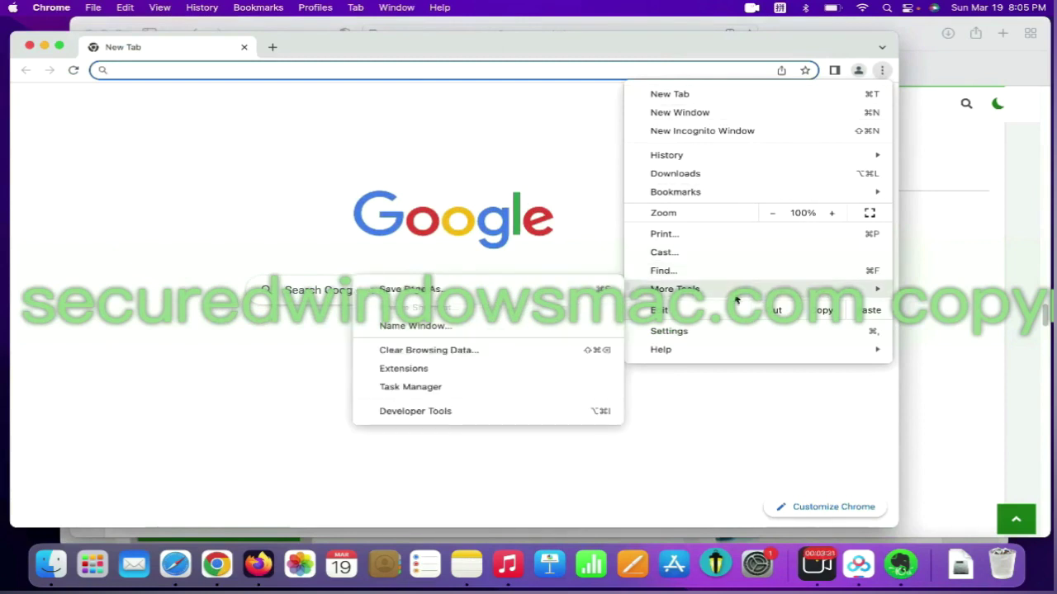
click(484, 365)
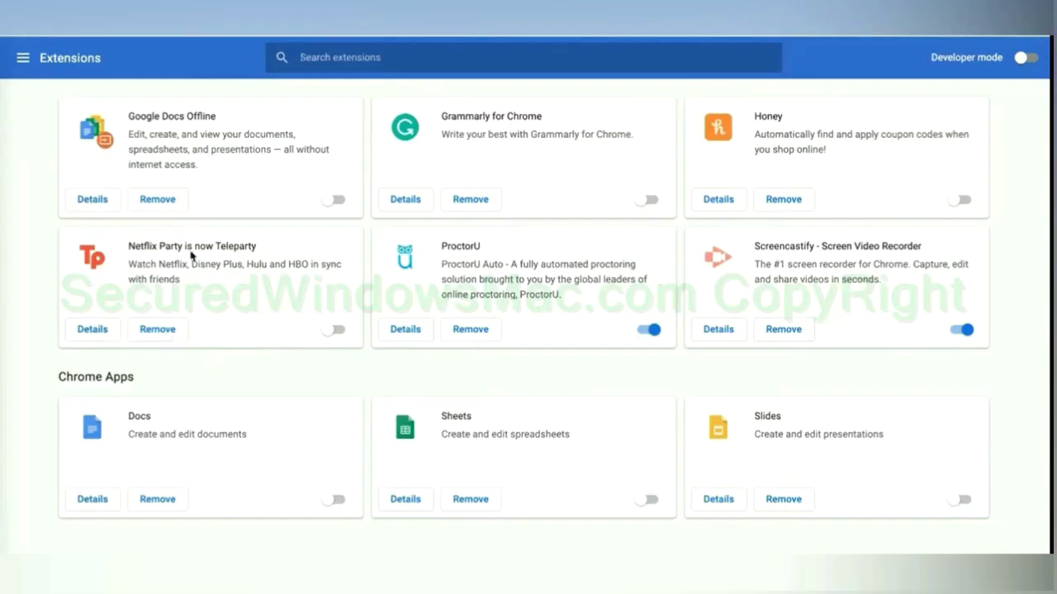
click(157, 330)
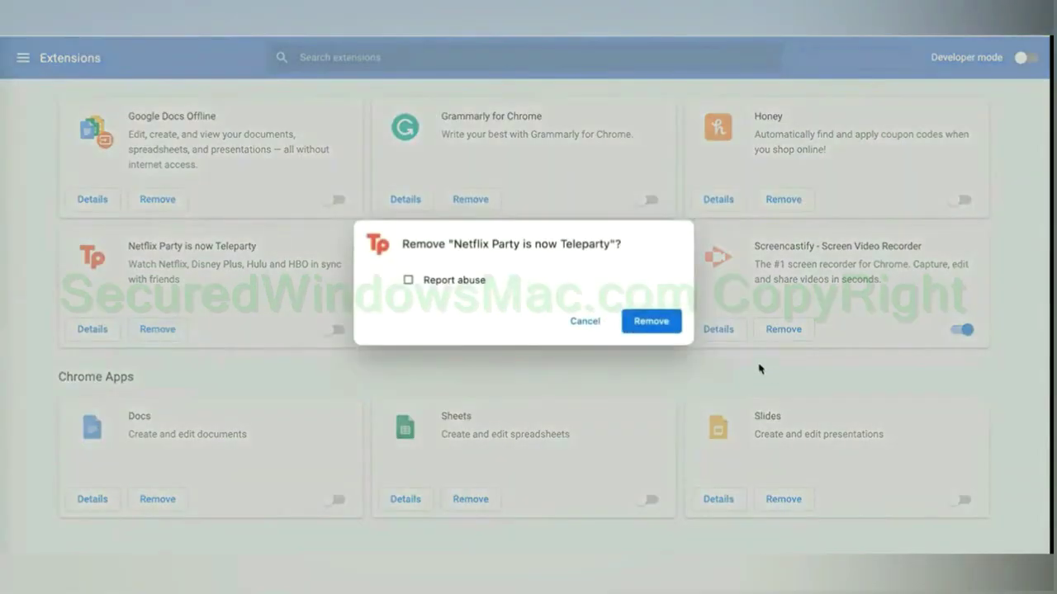
click(651, 321)
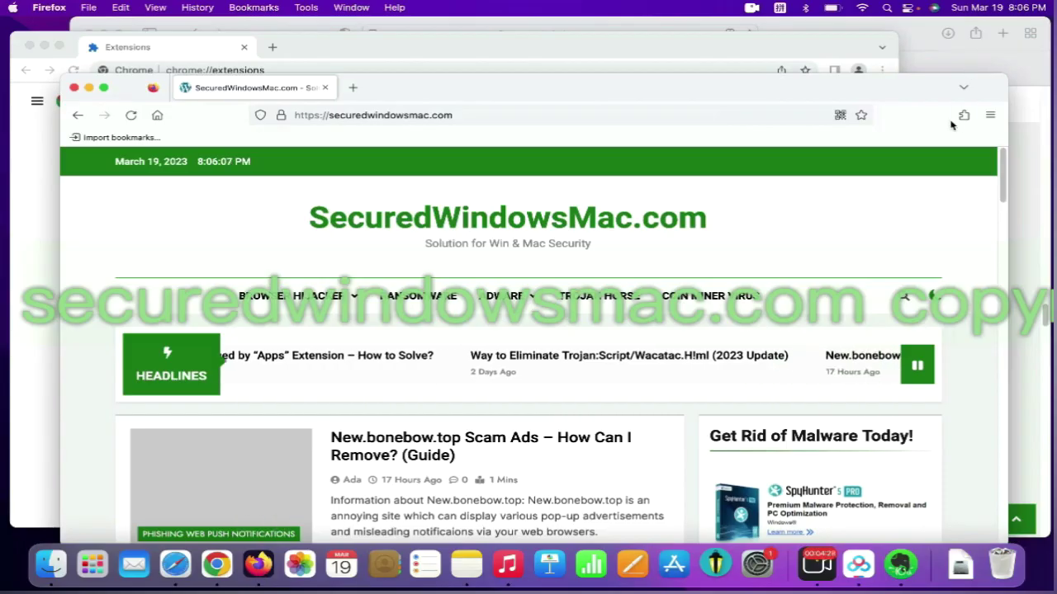
Step: Open Firefox's add-ons manager and show options for the Presearch.com Search Extension
click(964, 115)
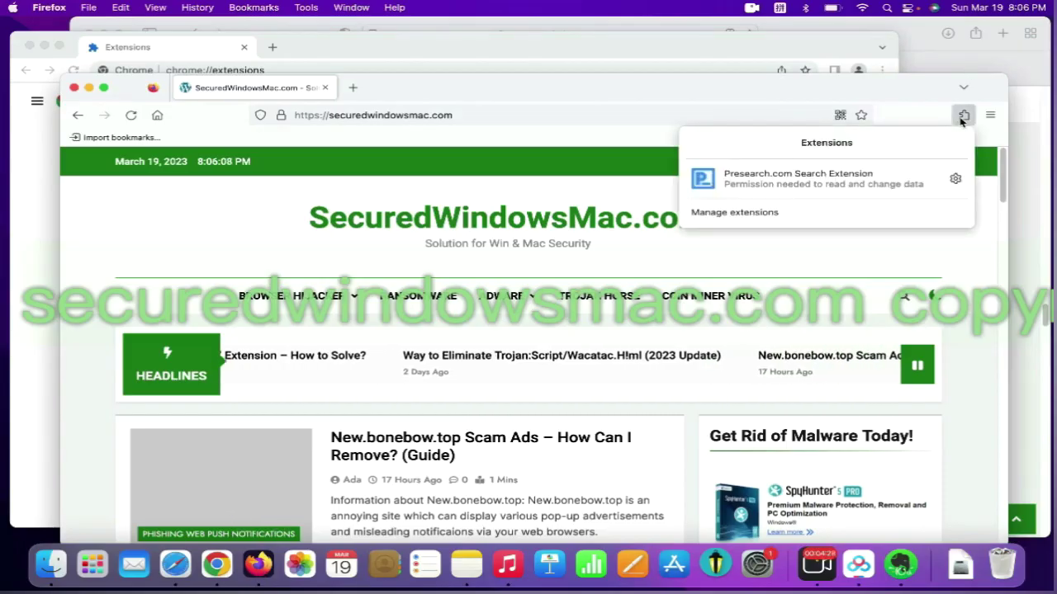
click(825, 211)
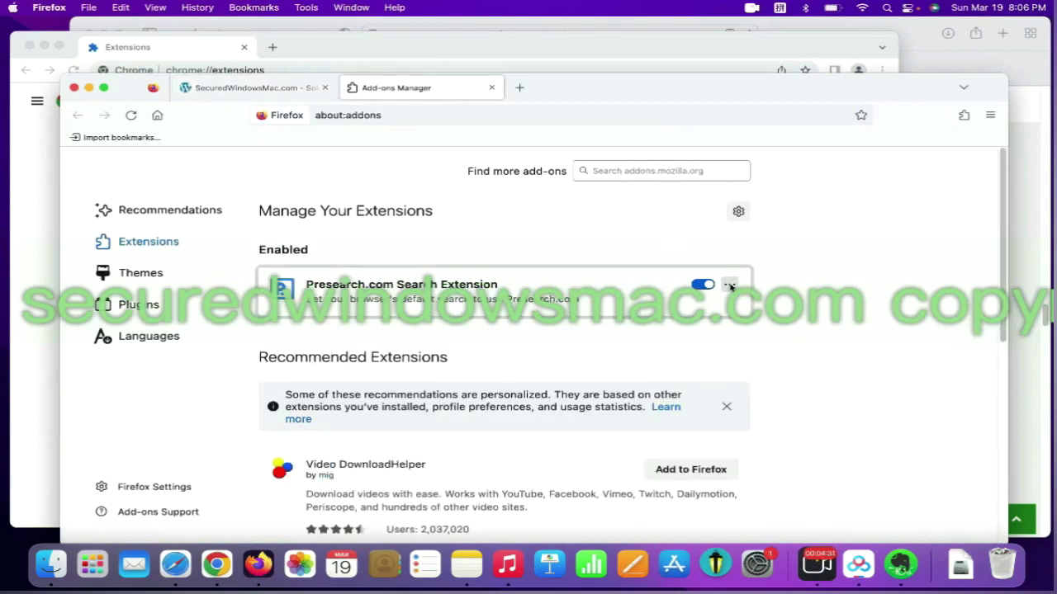
click(730, 286)
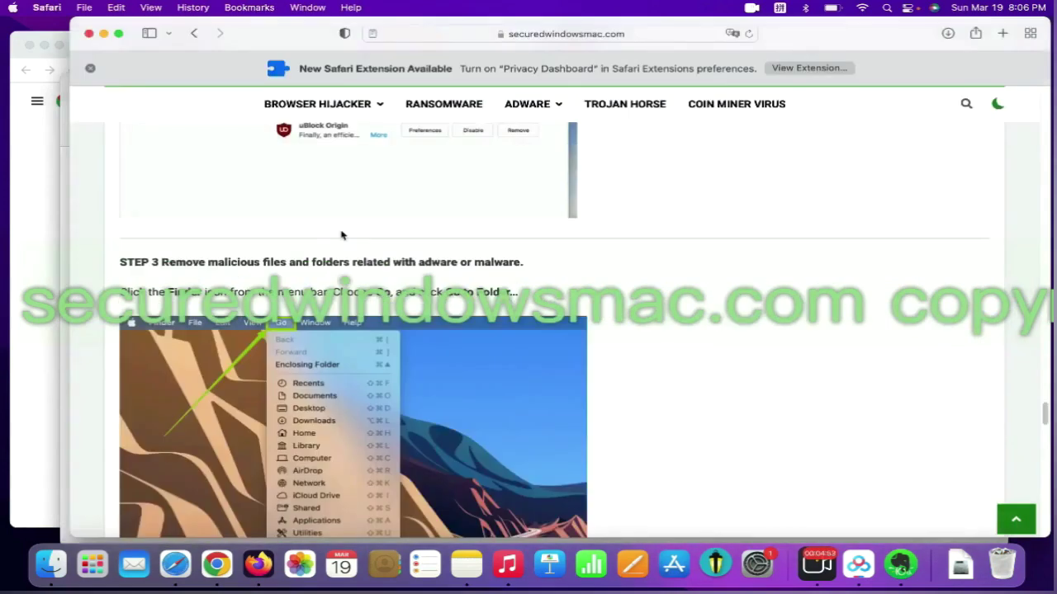
Step: In Finder, go to the /Library/LaunchAgents folder via Go to Folder
drag(281, 262, 202, 258)
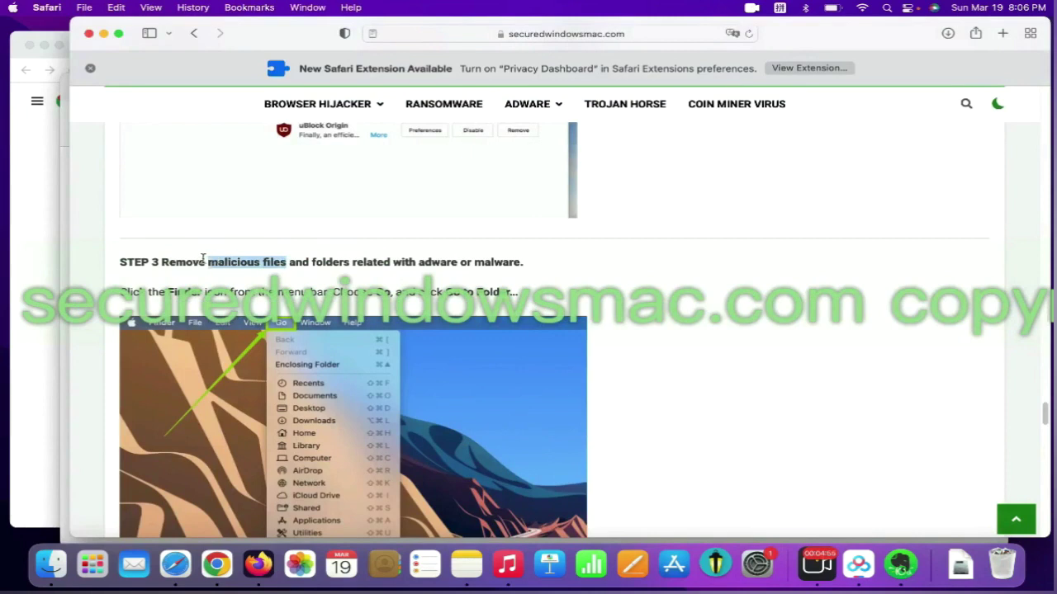
click(205, 253)
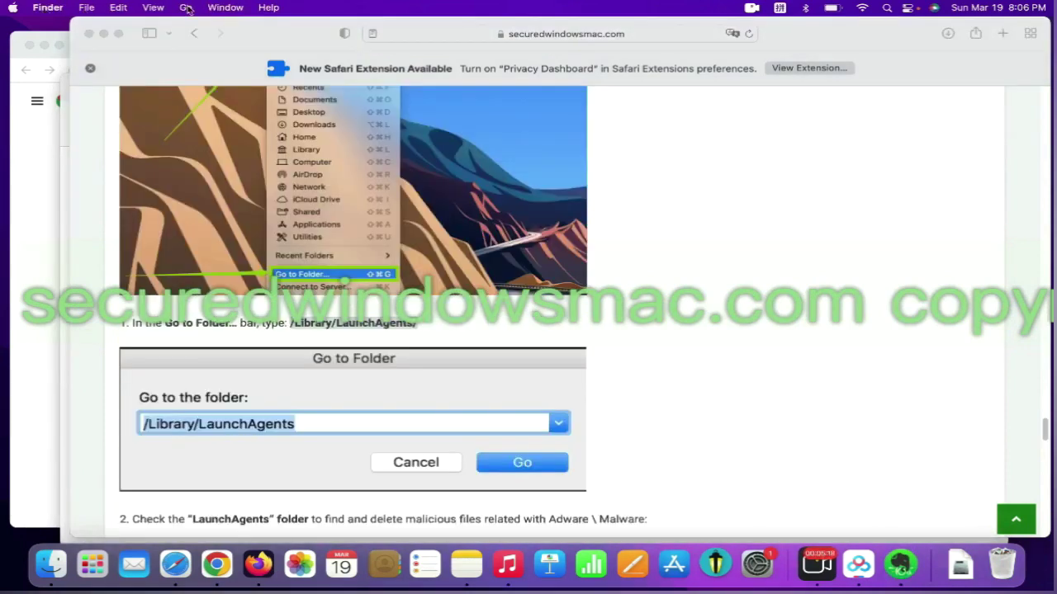
click(190, 8)
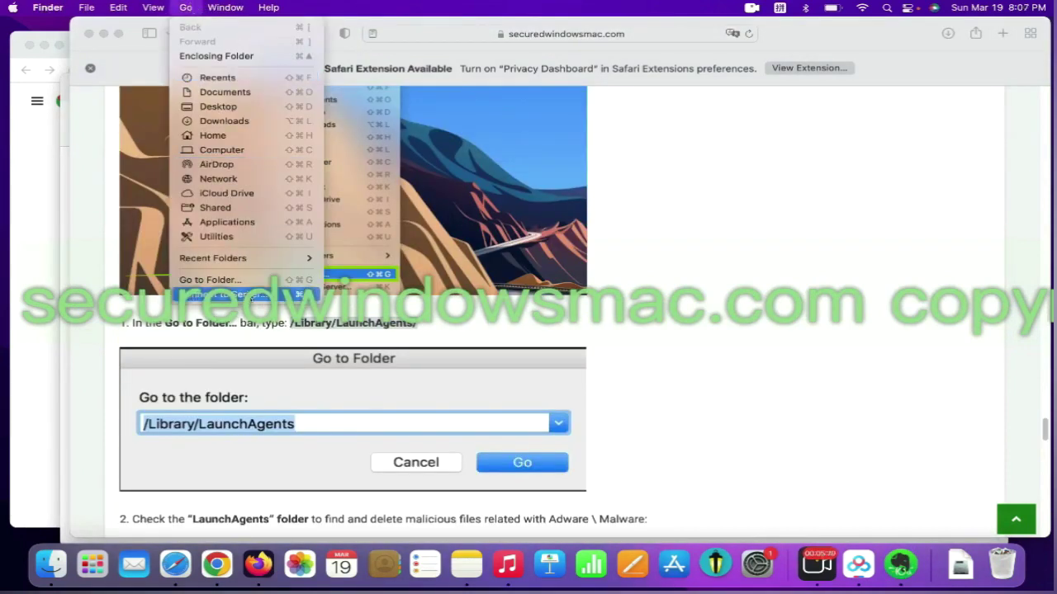
click(251, 283)
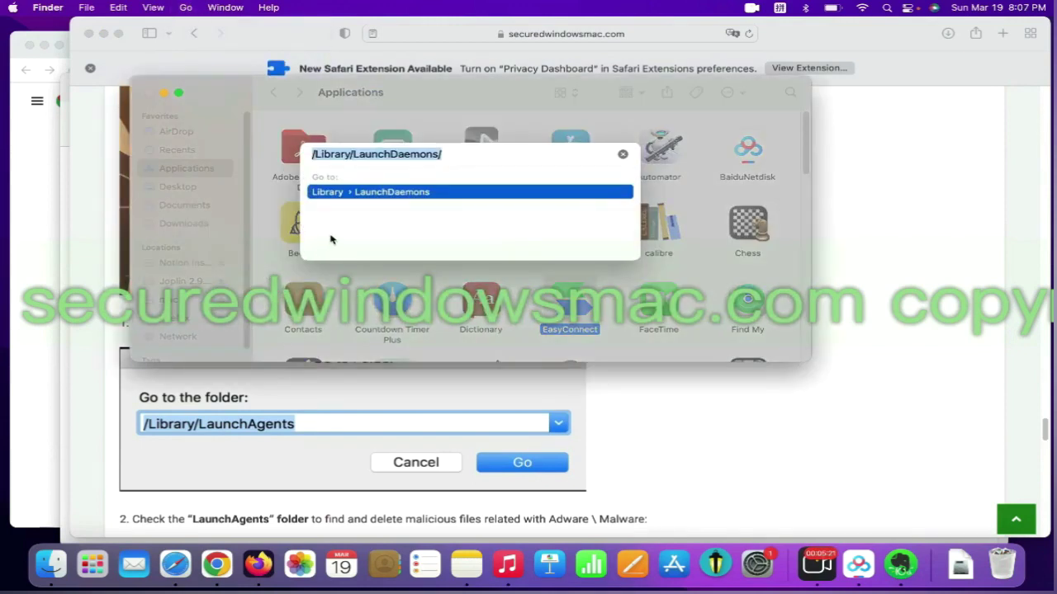
text(/Library/LaunchAgents/)
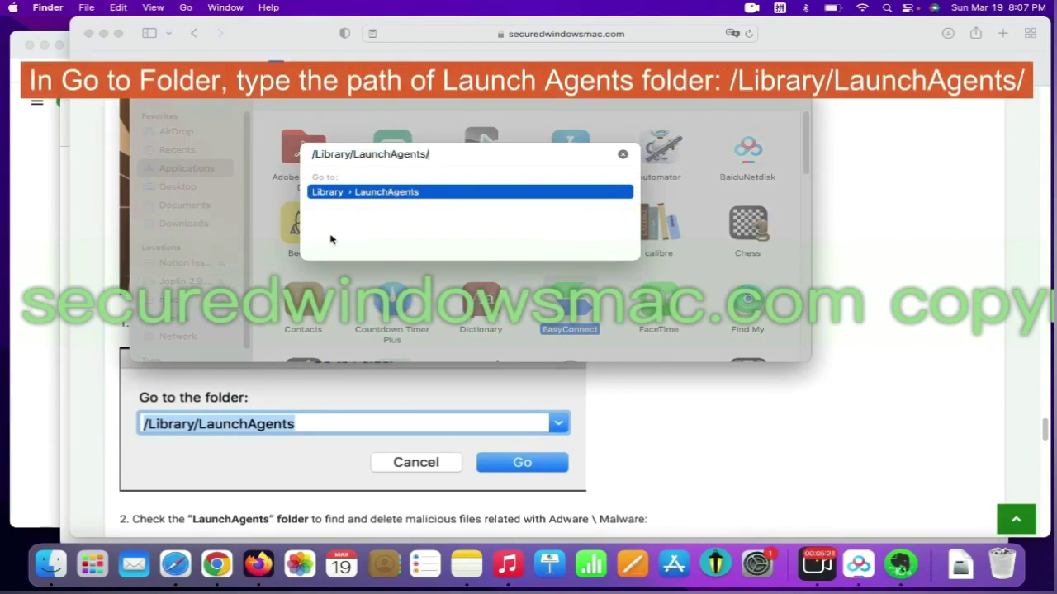
key(Return)
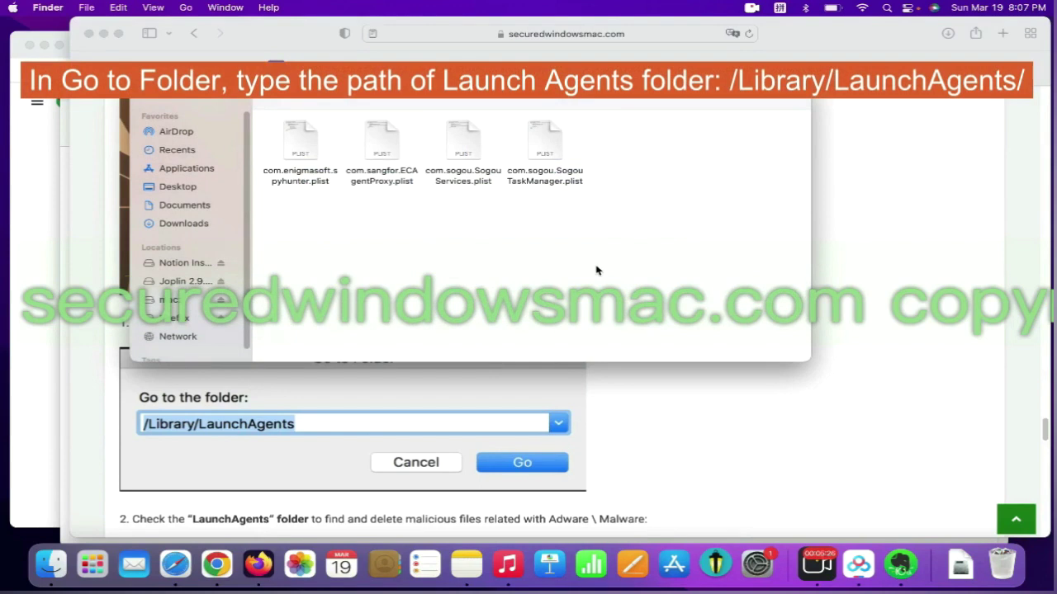
Step: Move com.enigmasoft.spyhunter.plist to the Trash and return to the removal guide
right_click(313, 164)
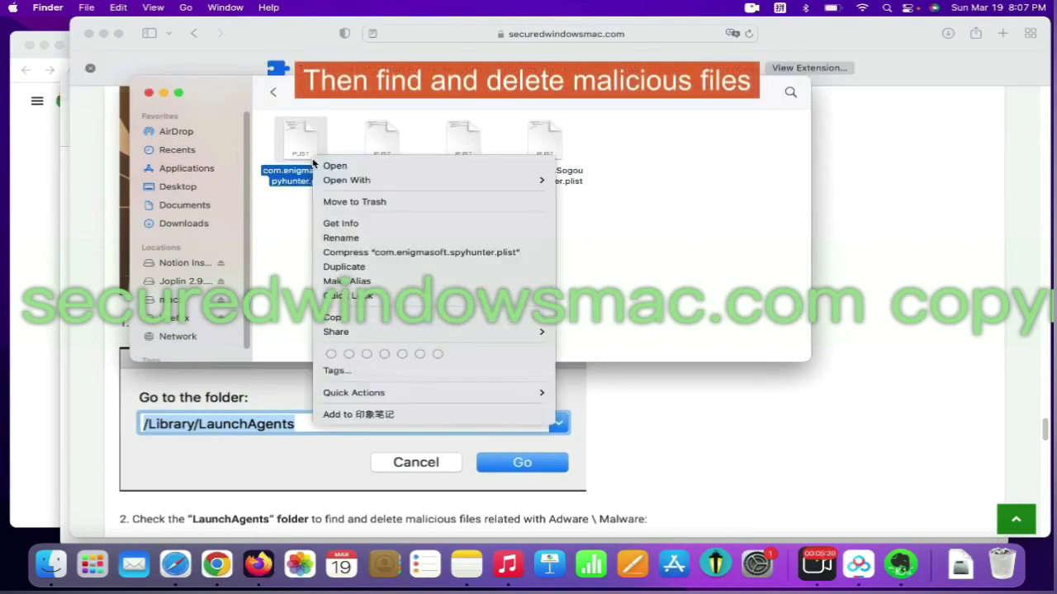
click(360, 202)
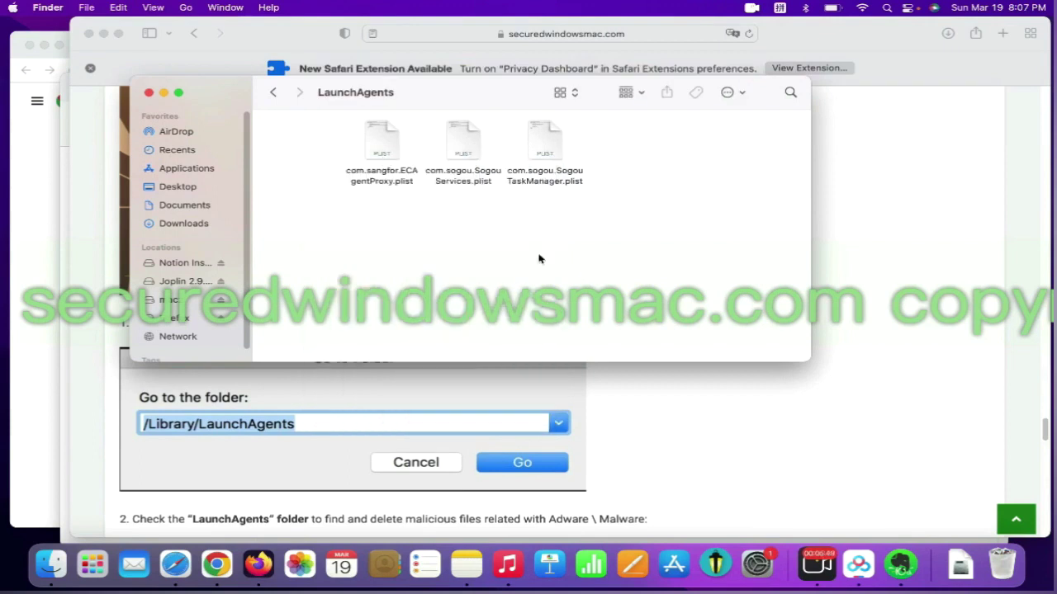
click(914, 472)
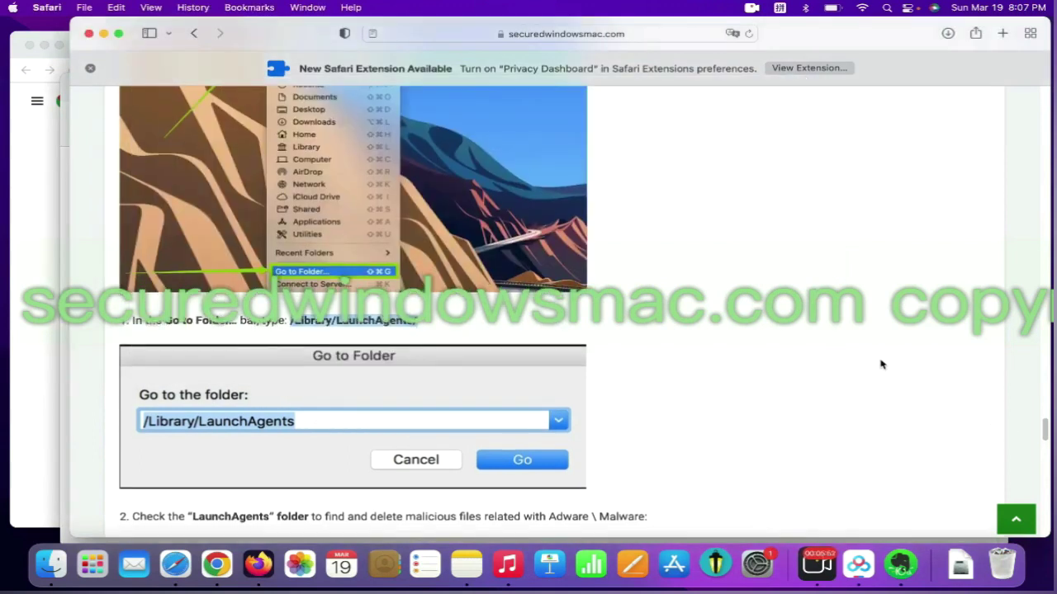
Step: Open ~/Library/Application Support/ in Finder using the path from the guide's STEP 3
scroll(881, 364, down, 1)
scroll(881, 364, down, 10)
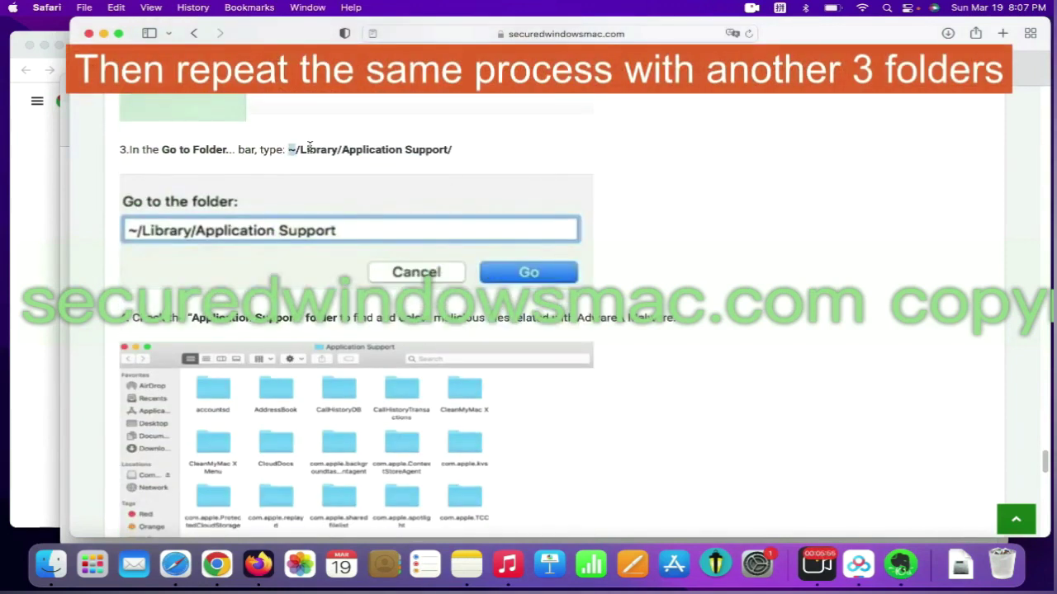
drag(310, 146, 484, 151)
key(super+c)
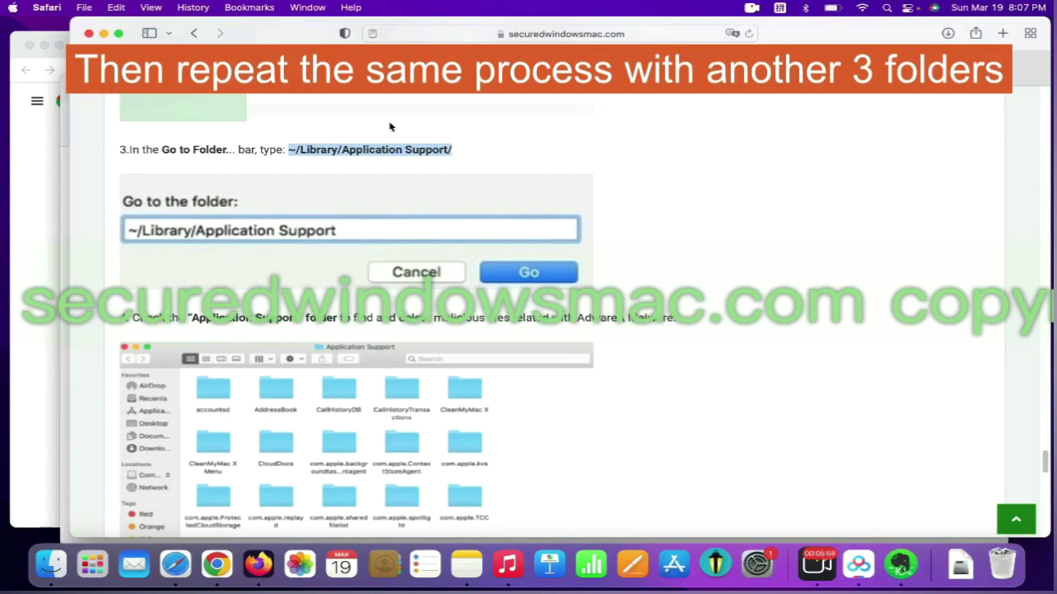
click(183, 8)
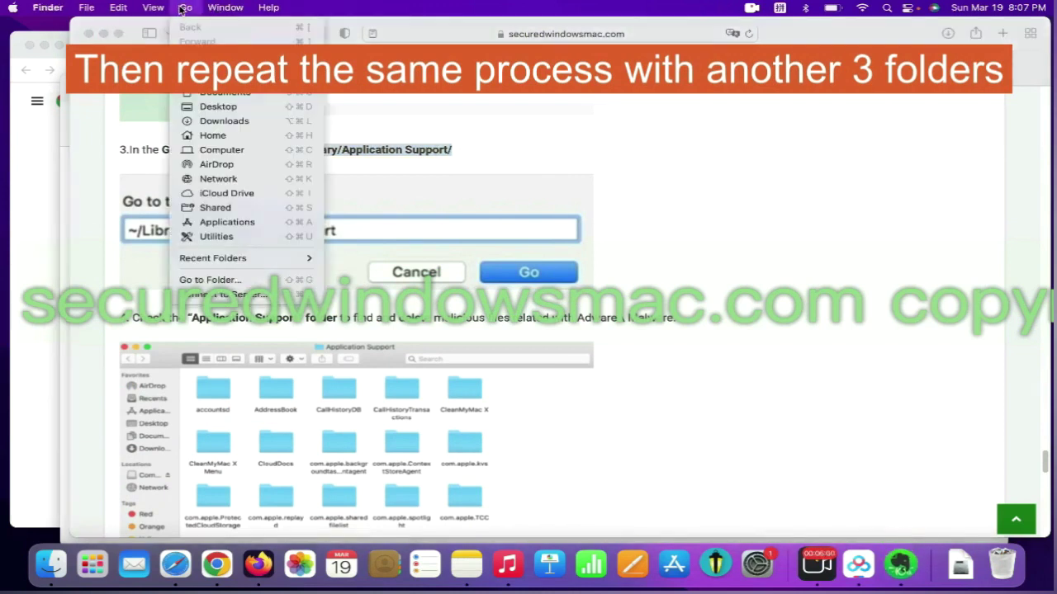
click(213, 280)
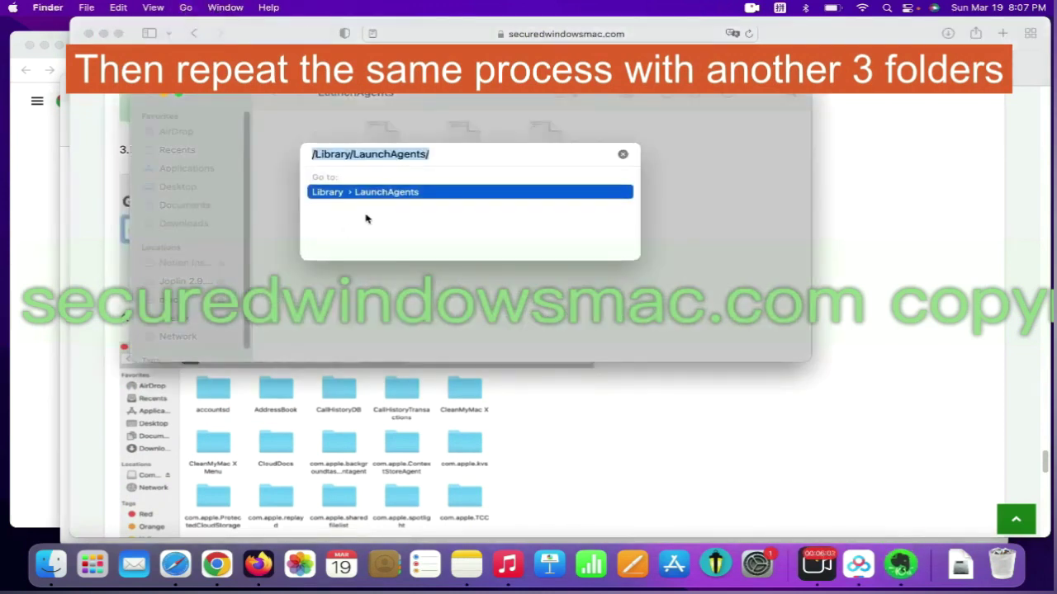
key(super+v)
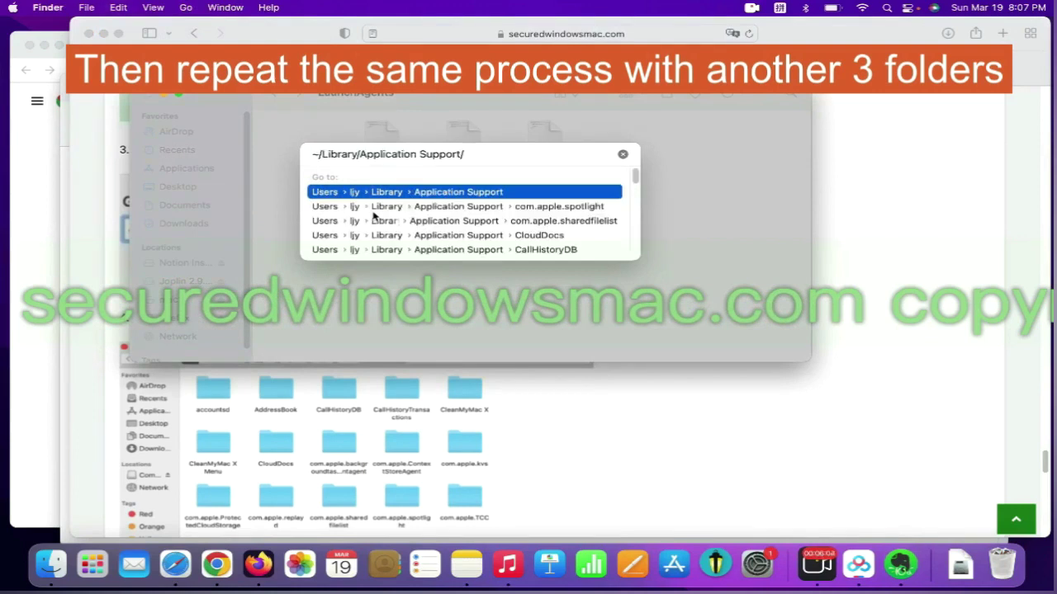
key(Return)
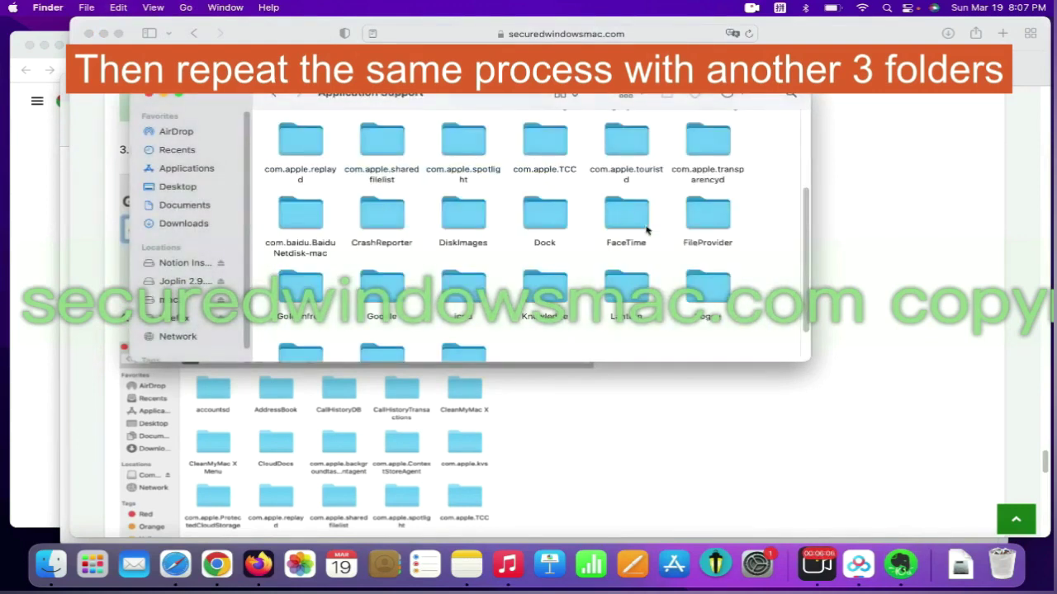
Step: Move the Goldenfrog folder to the Trash and return to the removal guide
mouse_move(805, 238)
mouse_down()
mouse_move(805, 250)
mouse_move(799, 235)
mouse_up()
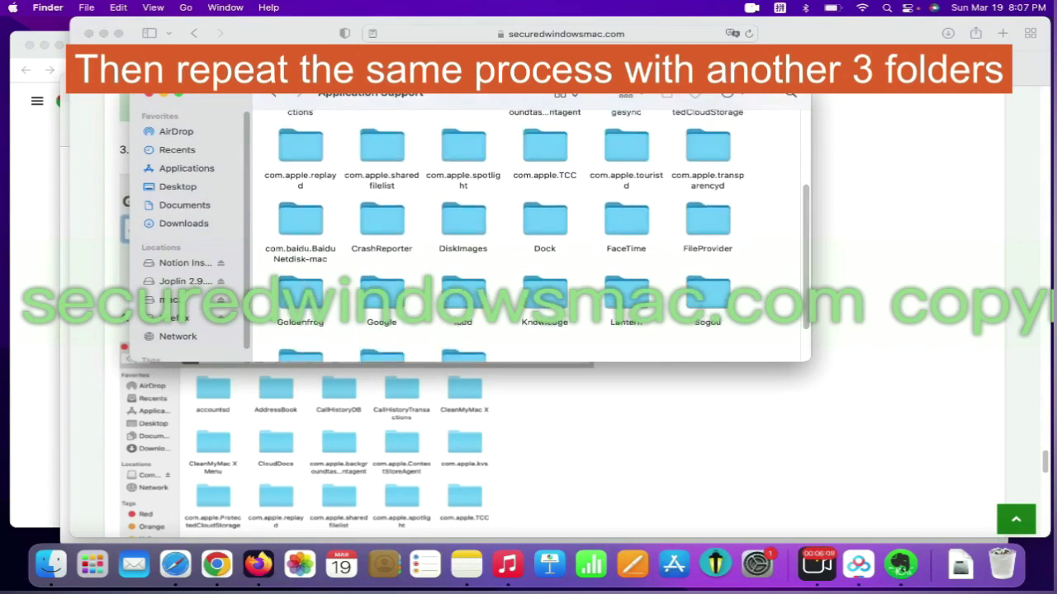
right_click(305, 293)
click(345, 274)
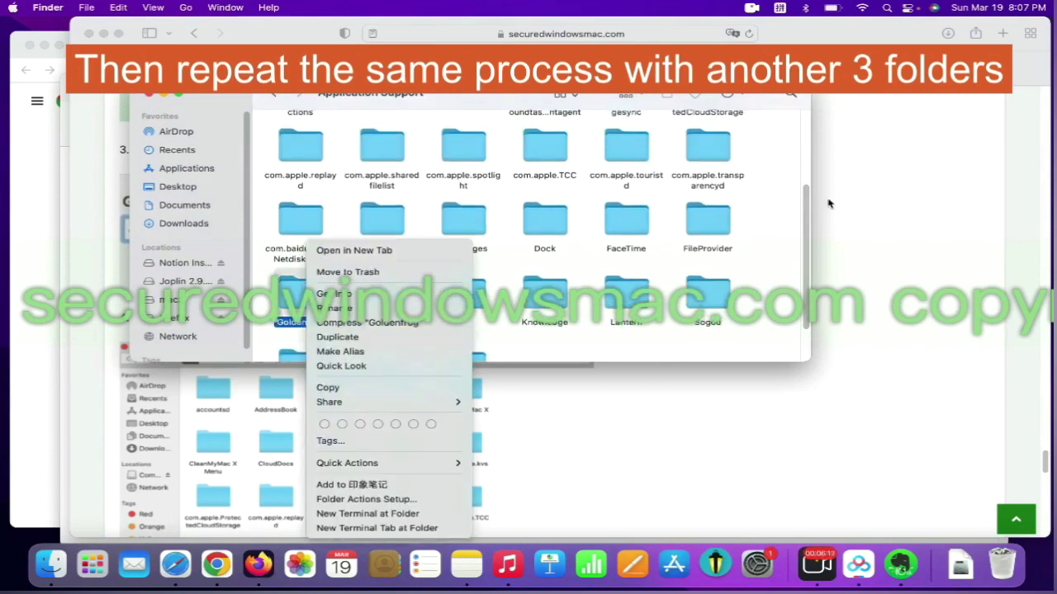
key(super+Tab)
scroll(678, 336, down, 1)
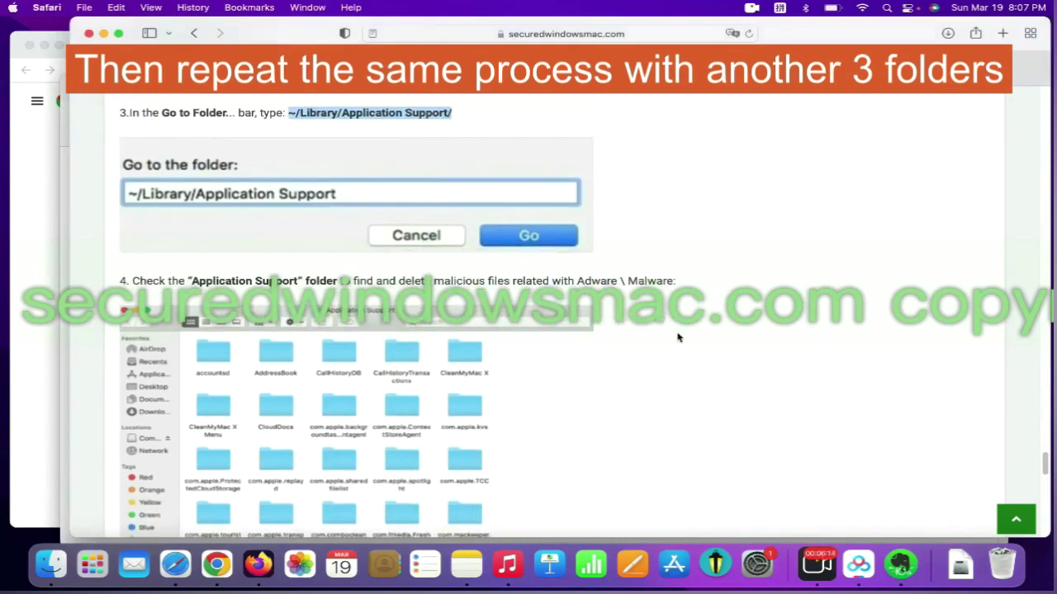
Step: Copy the ~/Library/LaunchAgents/ folder path from the removal guide
scroll(678, 337, down, 6)
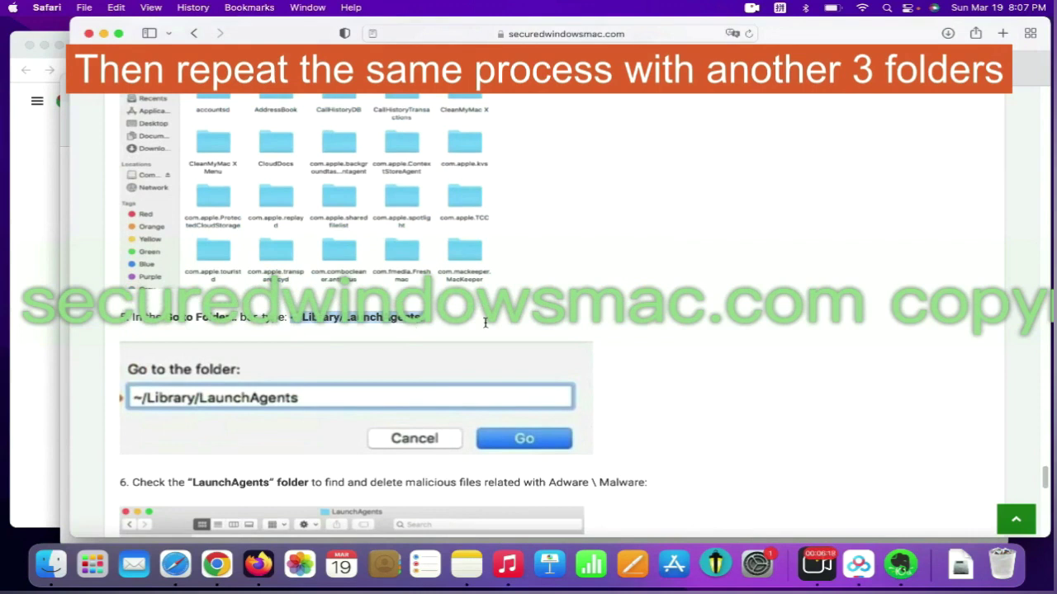
right_click(398, 315)
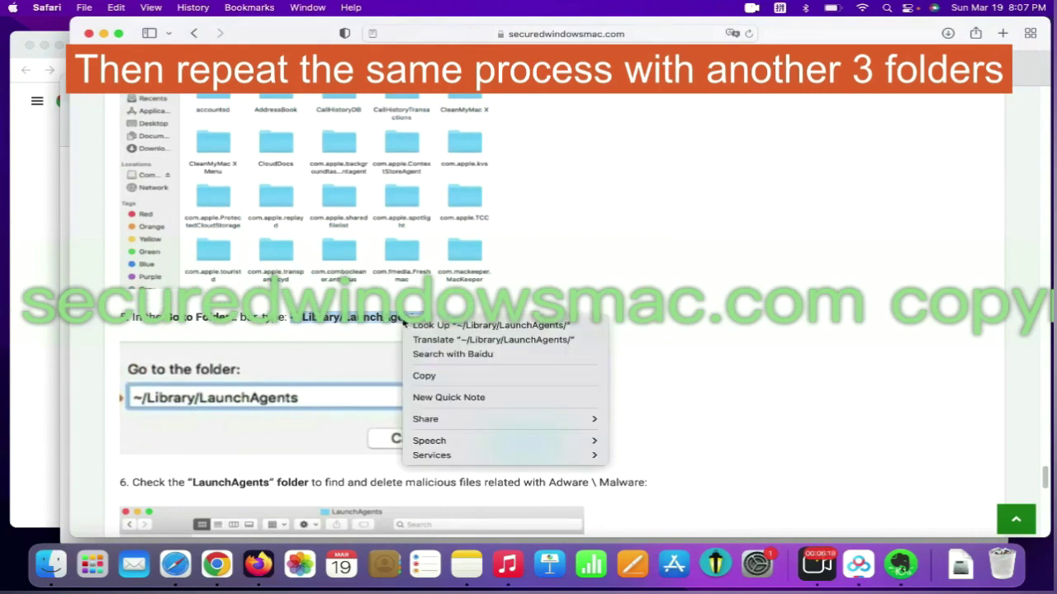
click(443, 373)
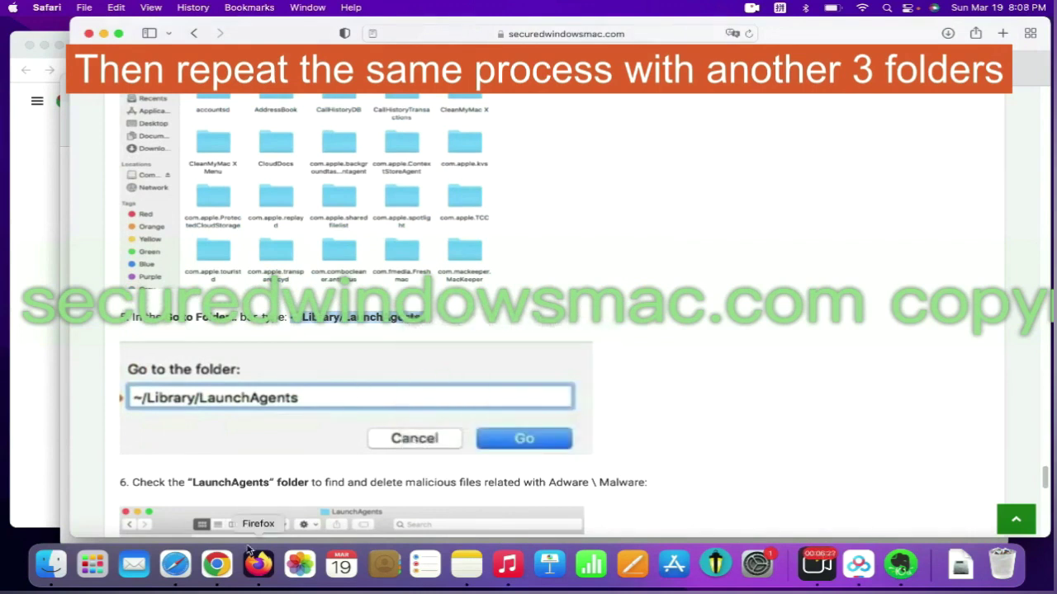
Step: Open ~/Library/LaunchAgents in Finder via Go to Folder and move org.getlantern.plist to the Trash
click(23, 52)
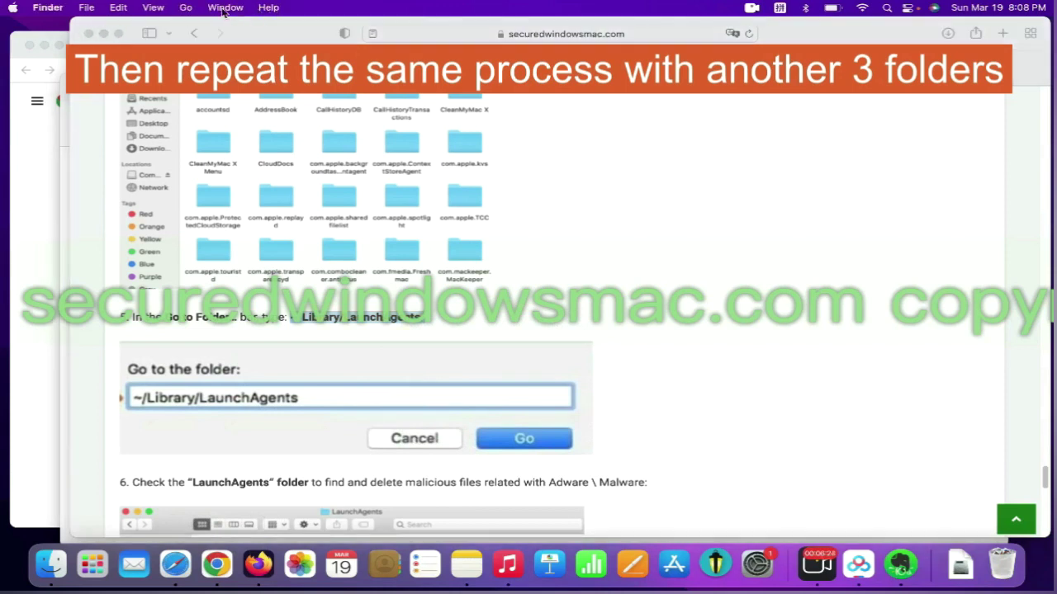
click(186, 8)
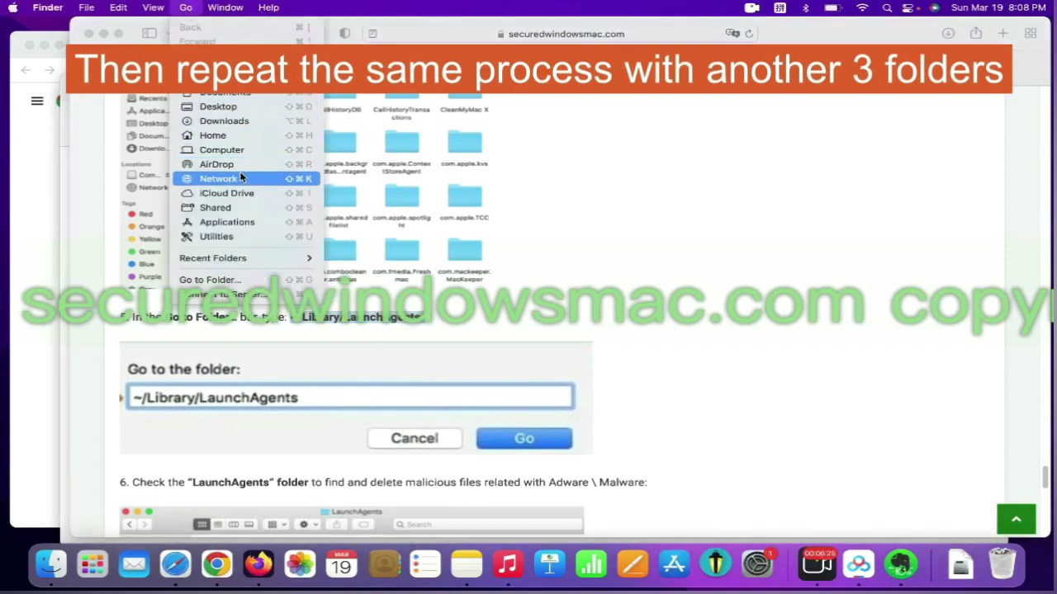
click(255, 280)
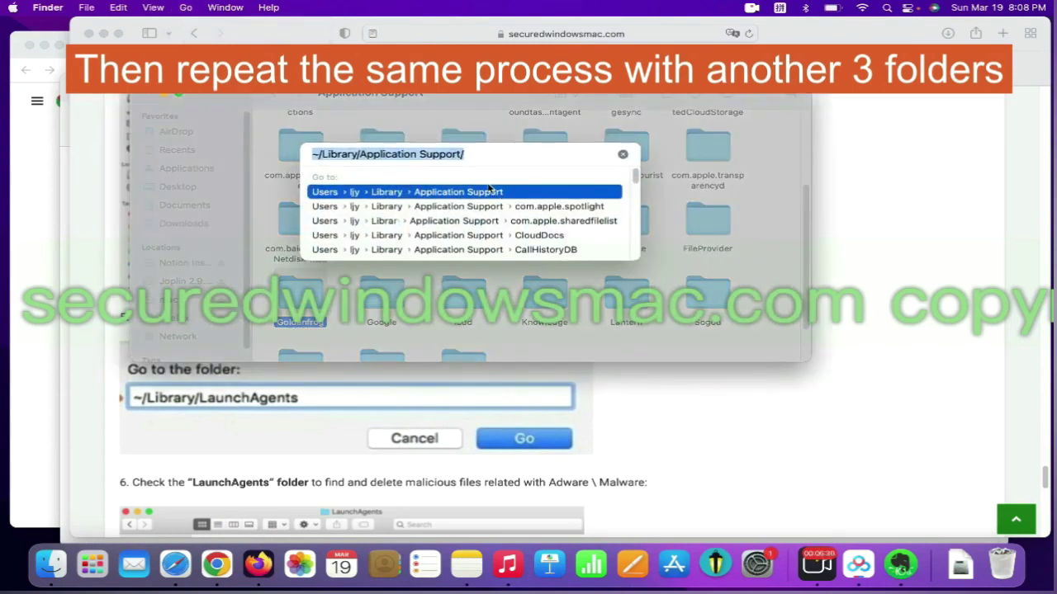
key(super+v)
key(Return)
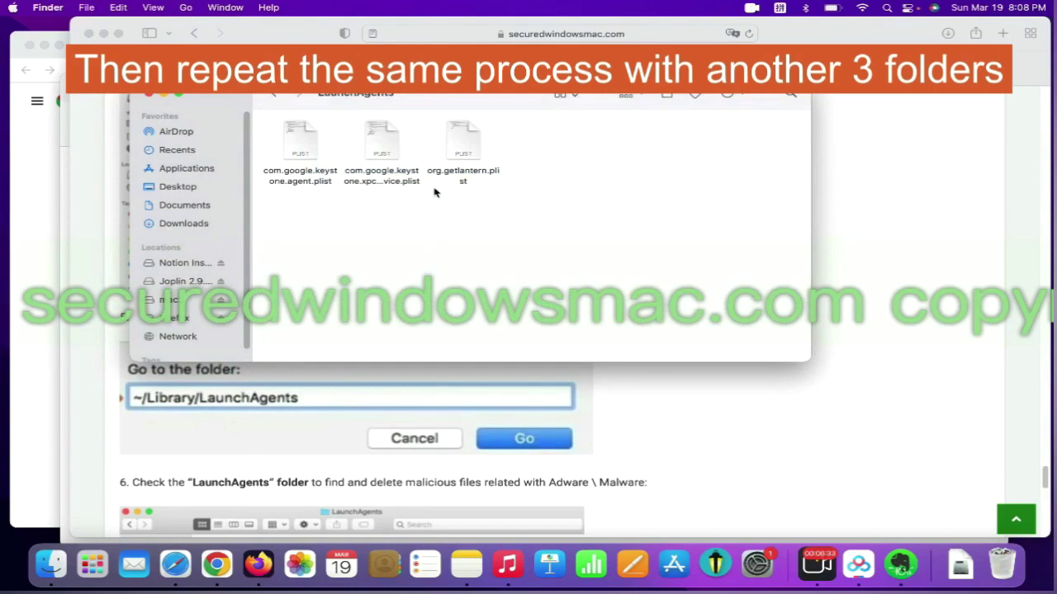
right_click(444, 172)
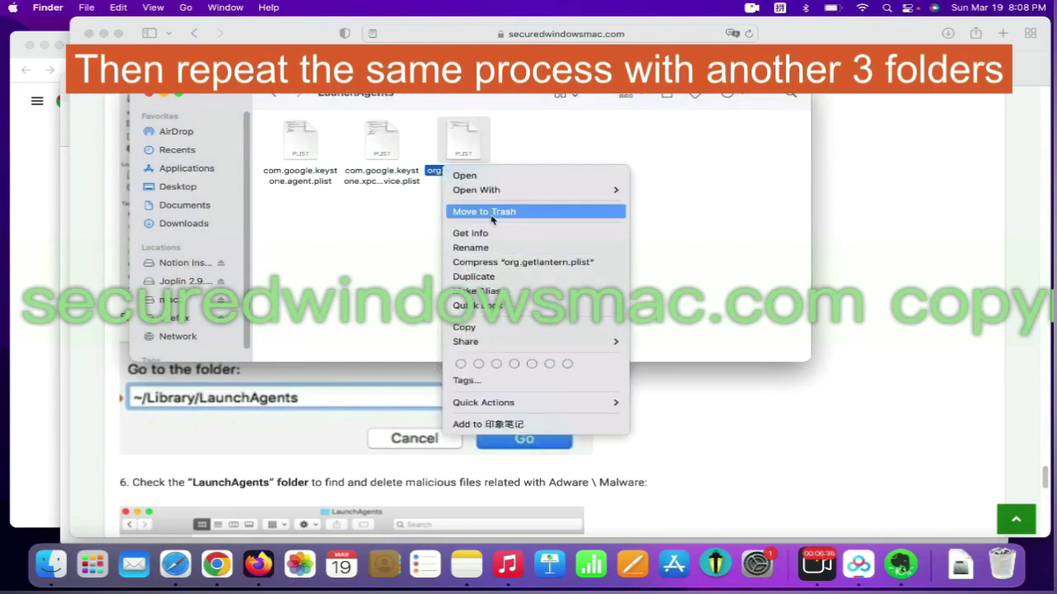
click(850, 234)
Step: Copy the /Library/LaunchDaemons/ folder path from the guide's next step
scroll(712, 390, down, 5)
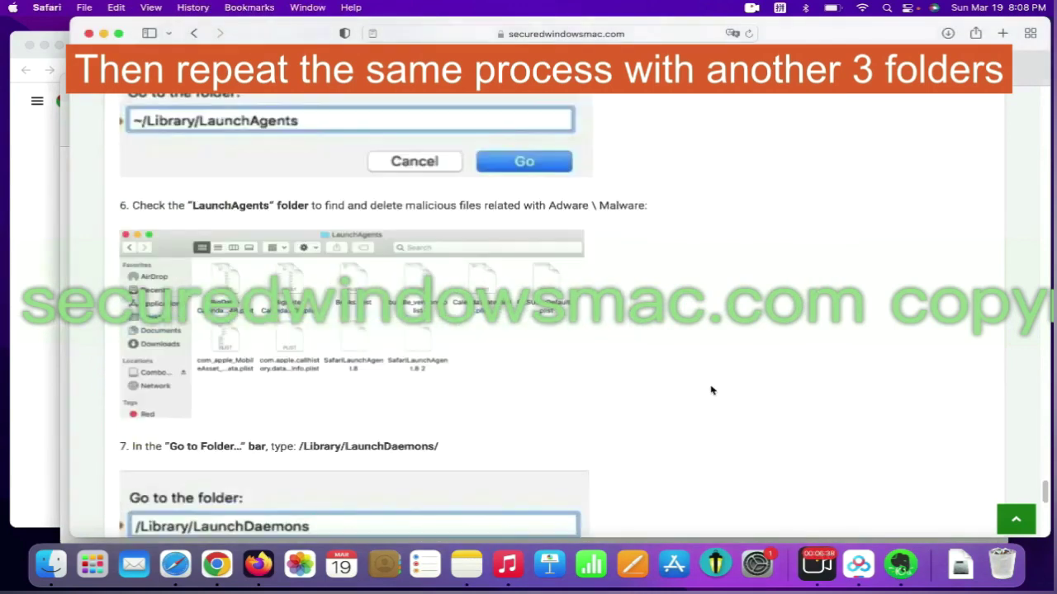
scroll(712, 389, down, 1)
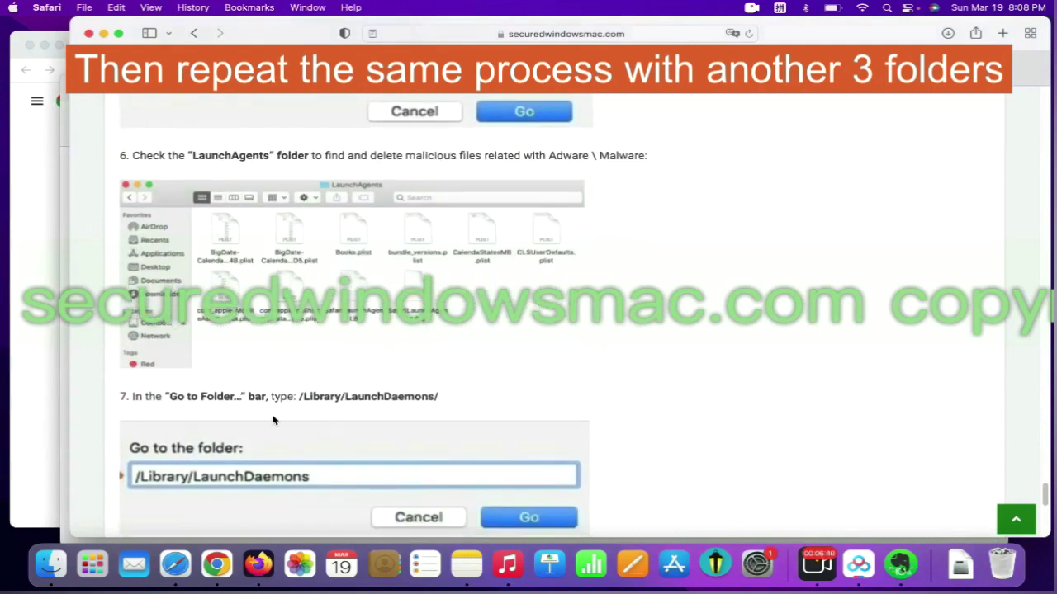
drag(300, 397, 455, 398)
right_click(422, 395)
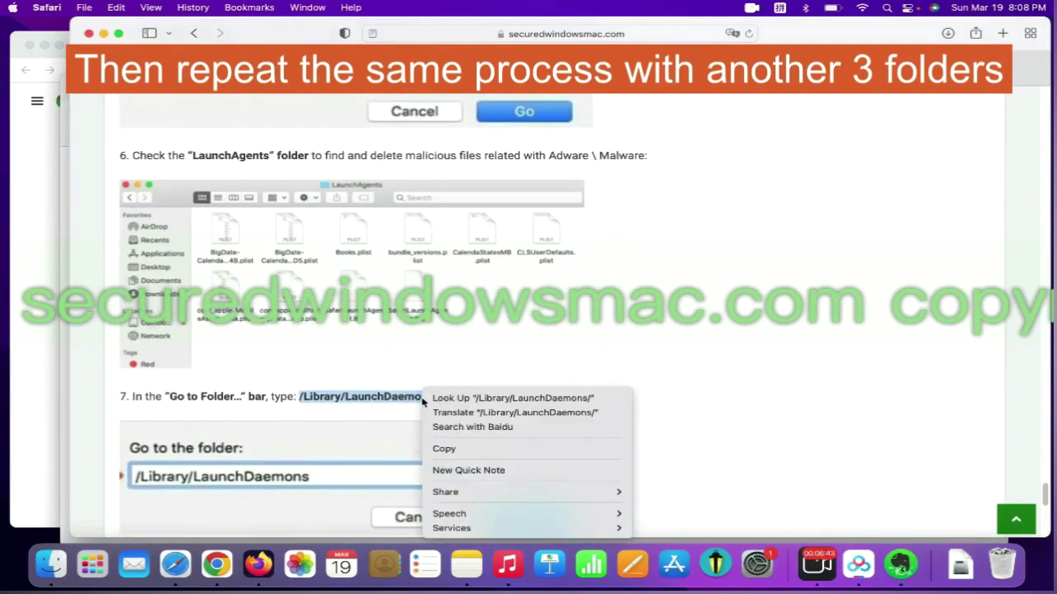
click(464, 447)
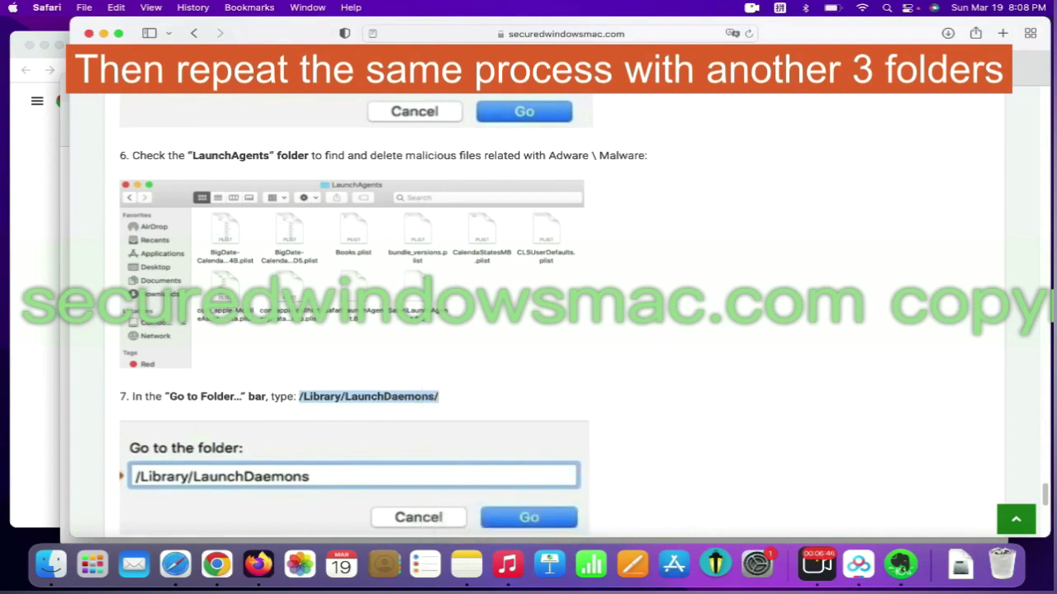
Step: Open /Library/LaunchDaemons in Finder via Go to Folder and bring up the actions for vyprvpnservice.plist
click(185, 7)
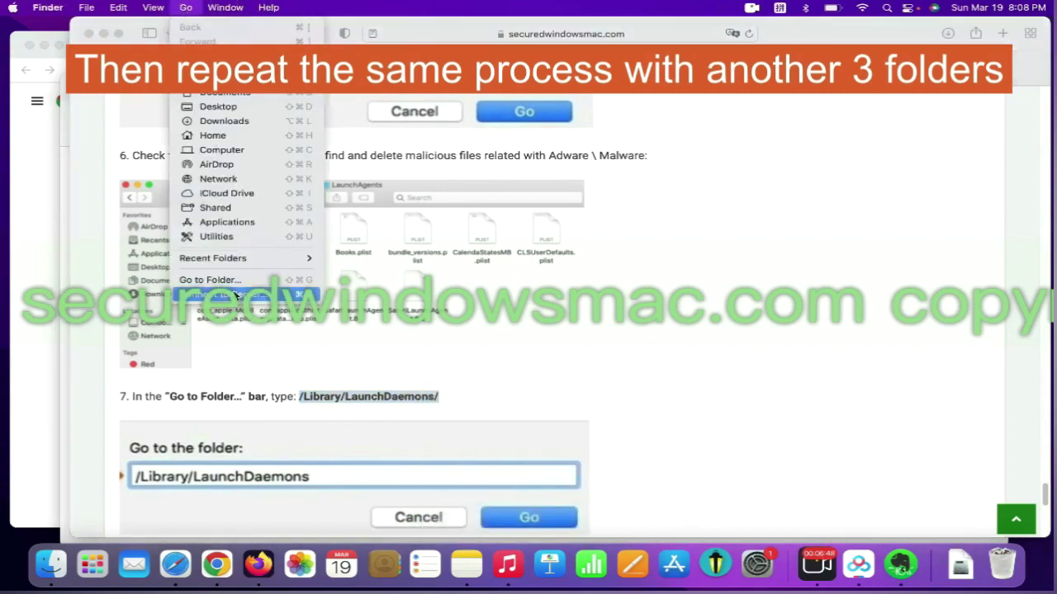
click(241, 285)
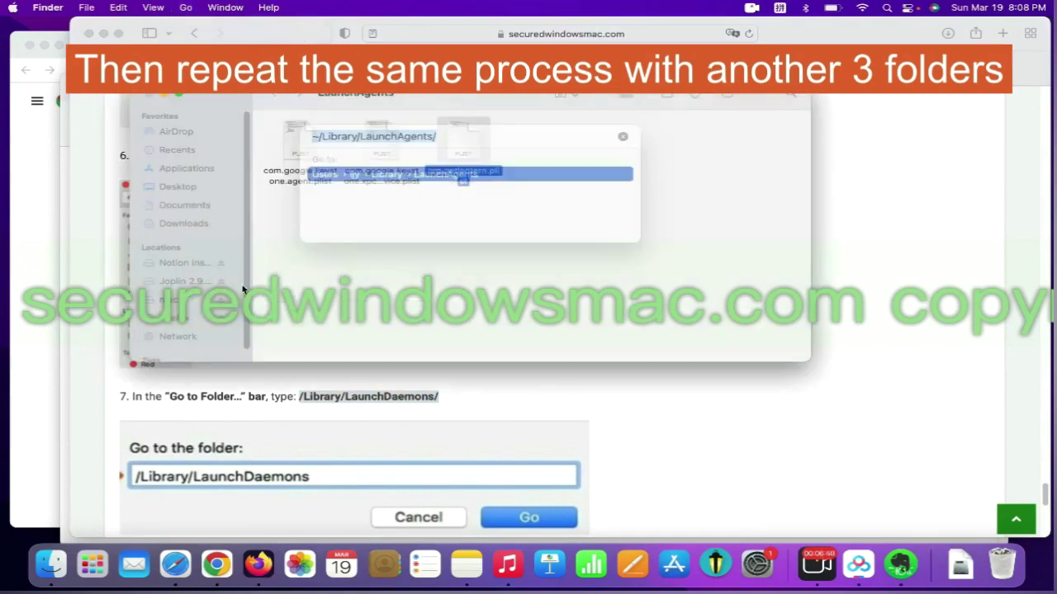
key(super+v)
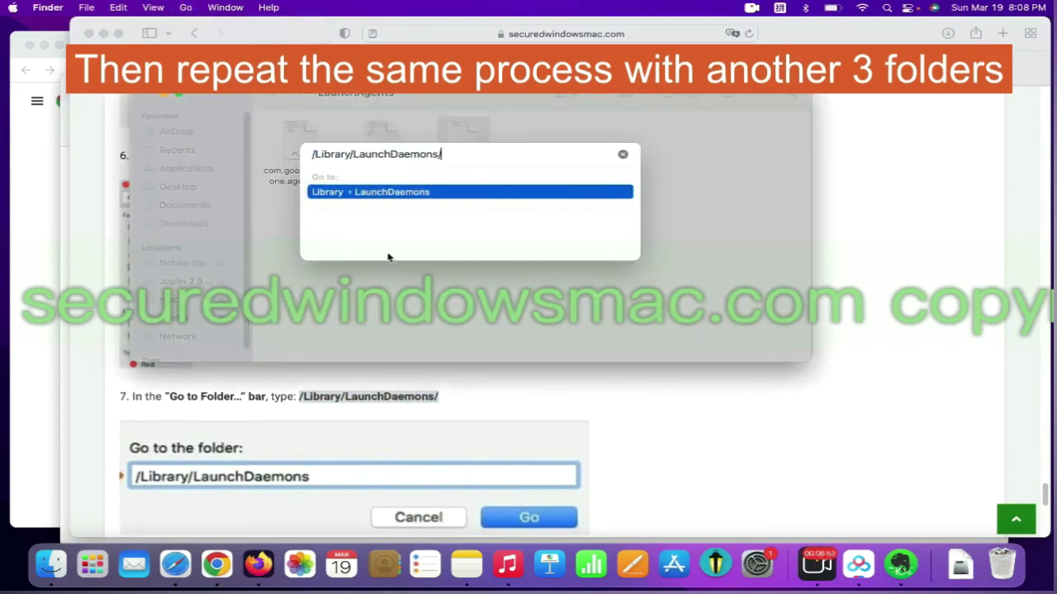
key(Return)
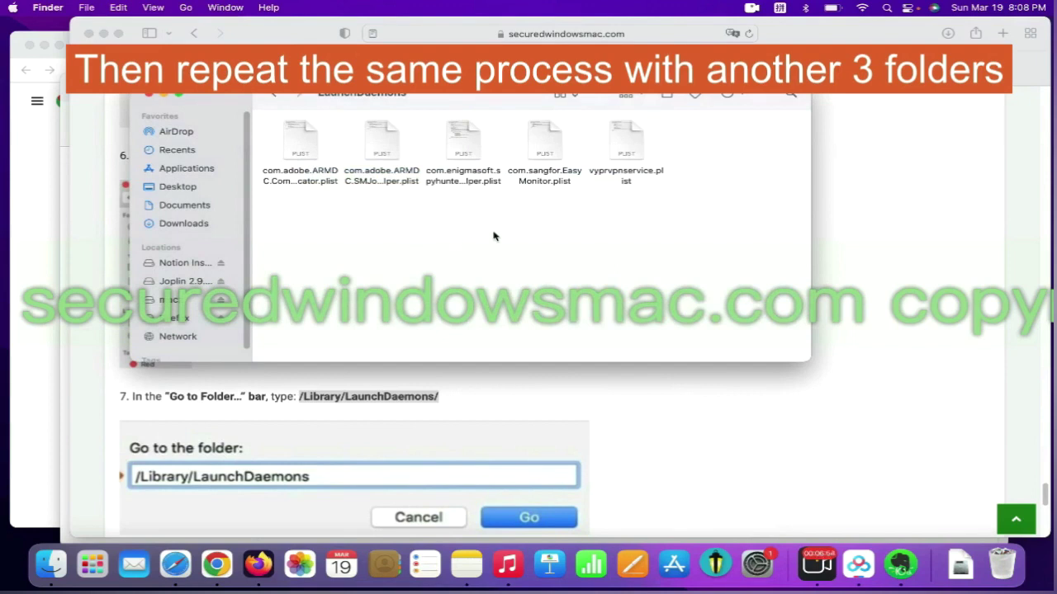
right_click(634, 150)
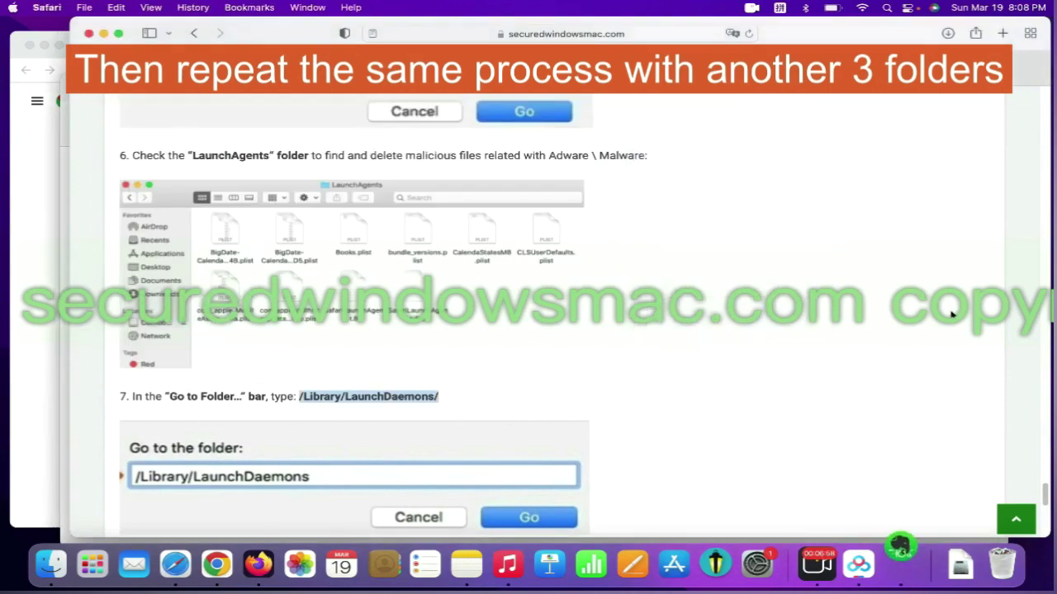
Step: Scroll to the guide's step 8 and start the Download SpyHunter For Mac OS (Free Trial) download
scroll(90, 411, down, 5)
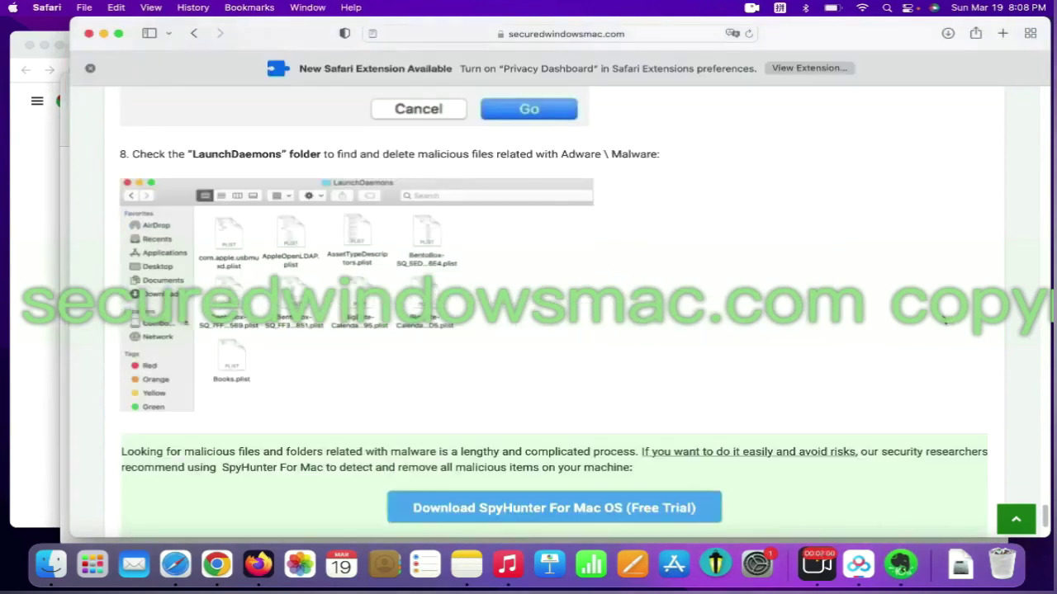
drag(122, 446, 91, 411)
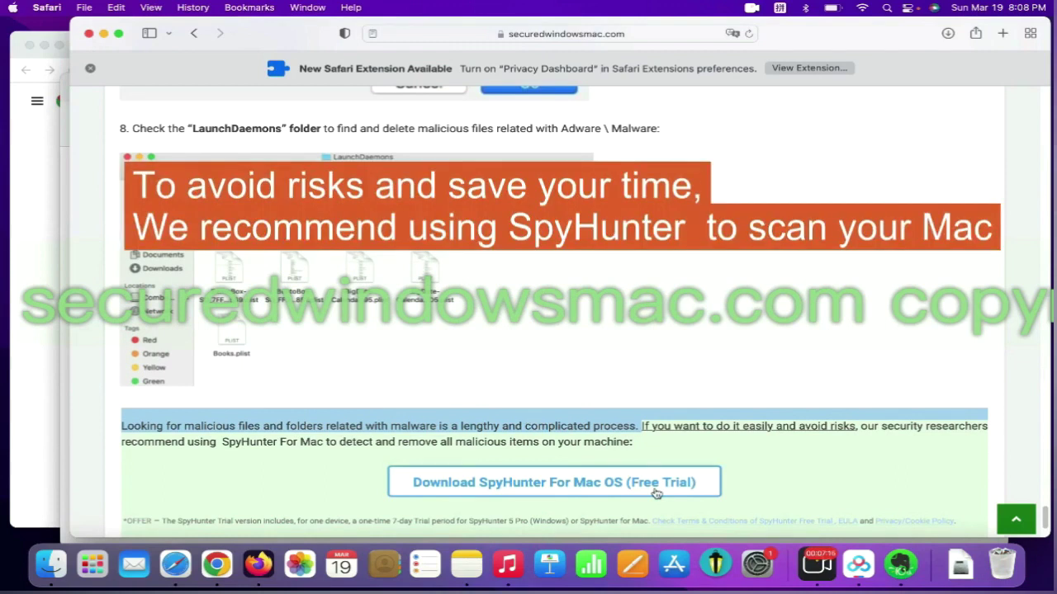
click(656, 493)
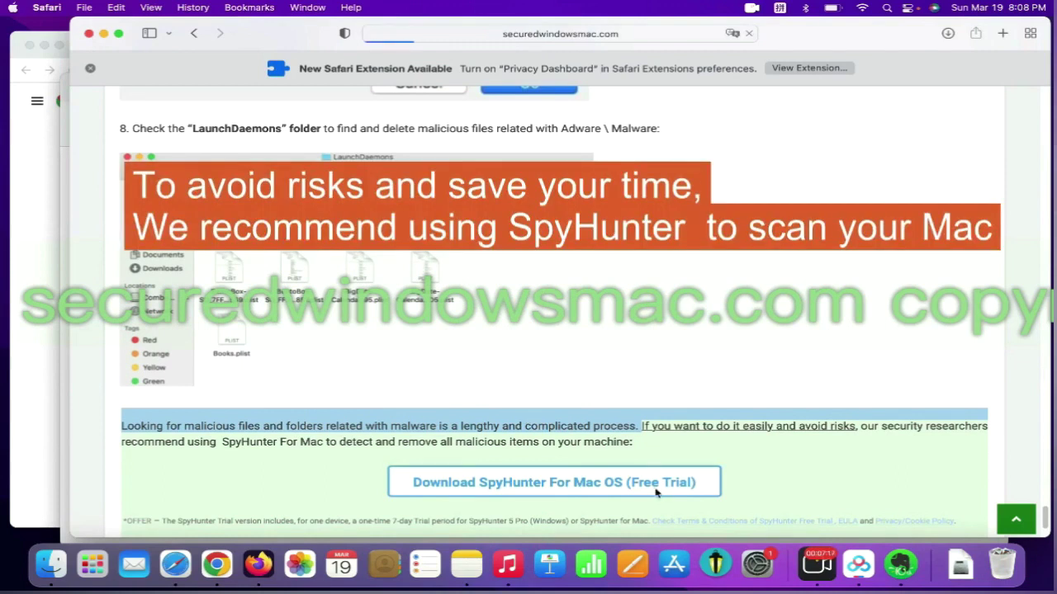